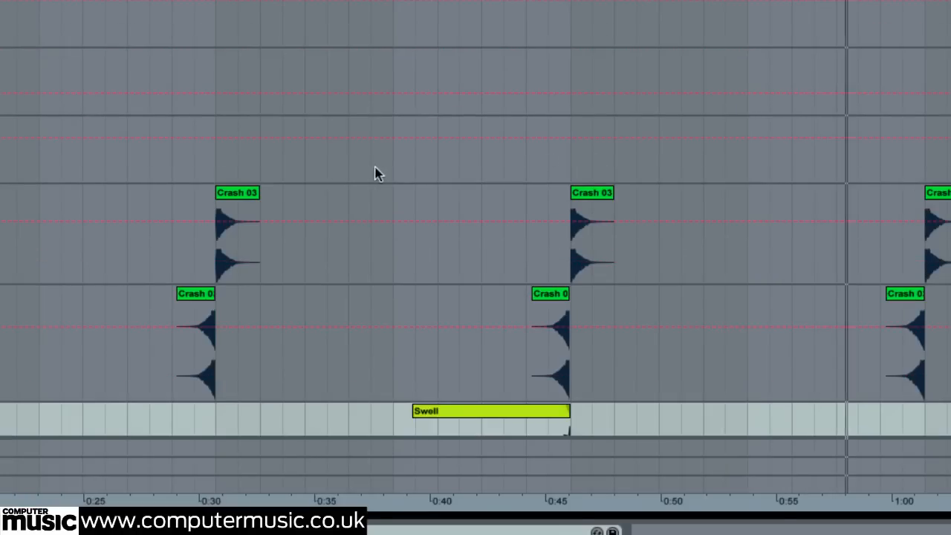
# - Audition the arrangement from just before the Swell clip that leads into the crash, and select that clip
pyautogui.click(395, 170)
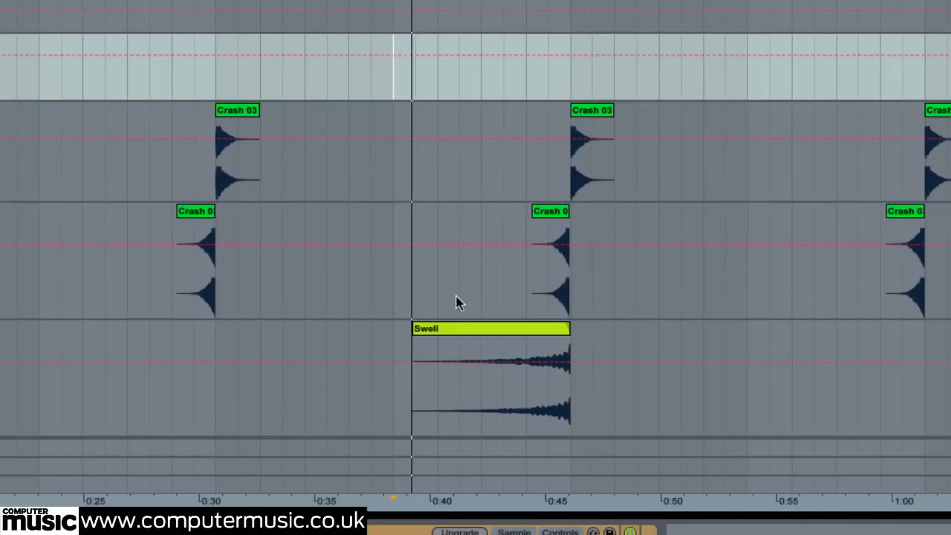
pyautogui.click(461, 330)
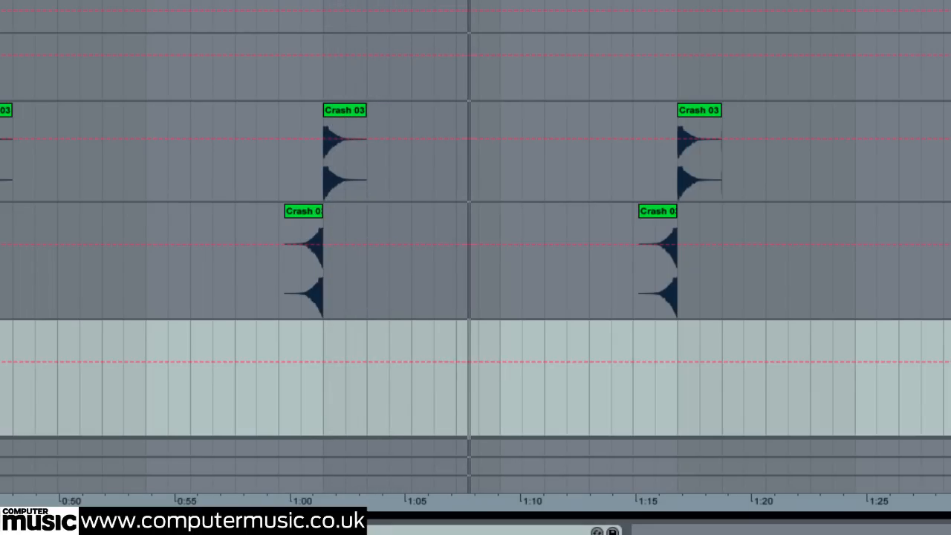
# - Try cutting the last beat before bar 41 (40.4 to 41) from the Kick through Pad tracks, and undo the cut
pyautogui.scroll(5, 476, 247)
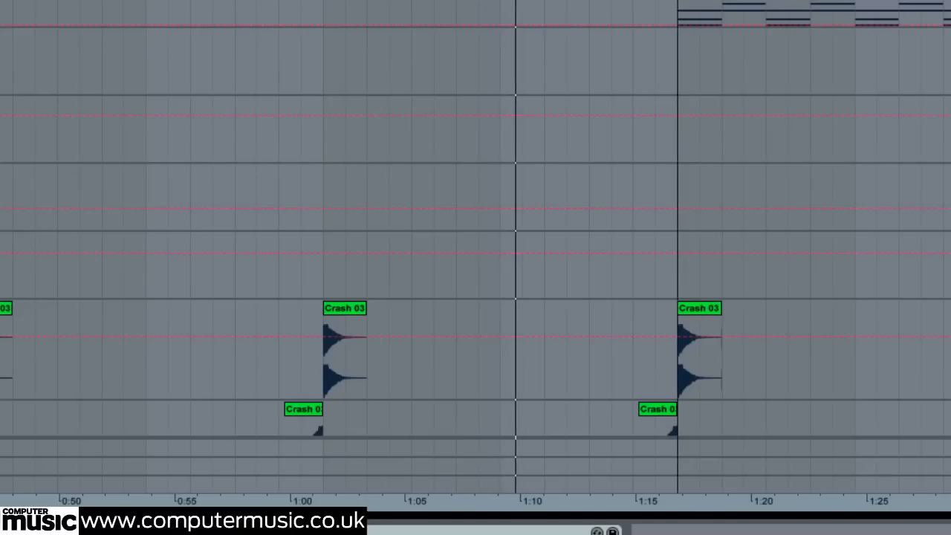
pyautogui.press('z')
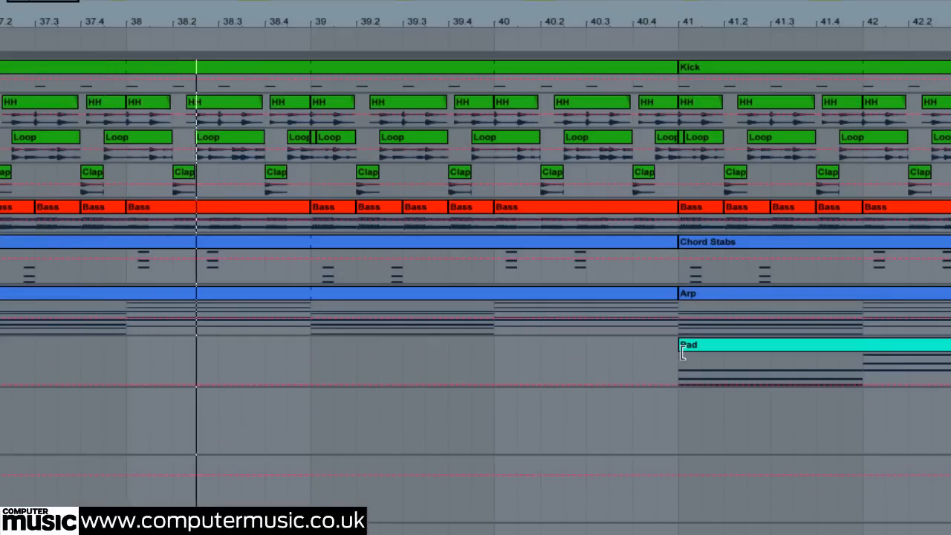
pyautogui.moveTo(679, 376); pyautogui.dragTo(634, 77)
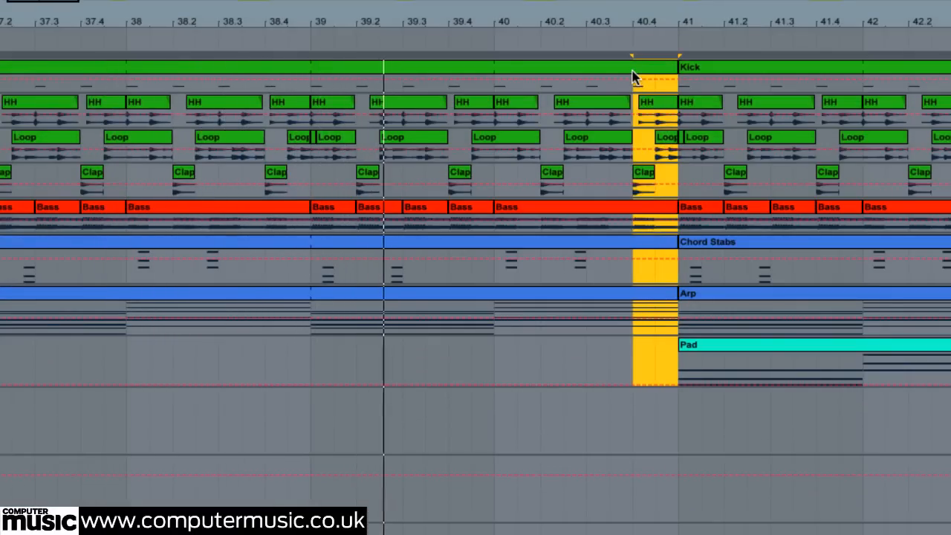
pyautogui.press('Delete')
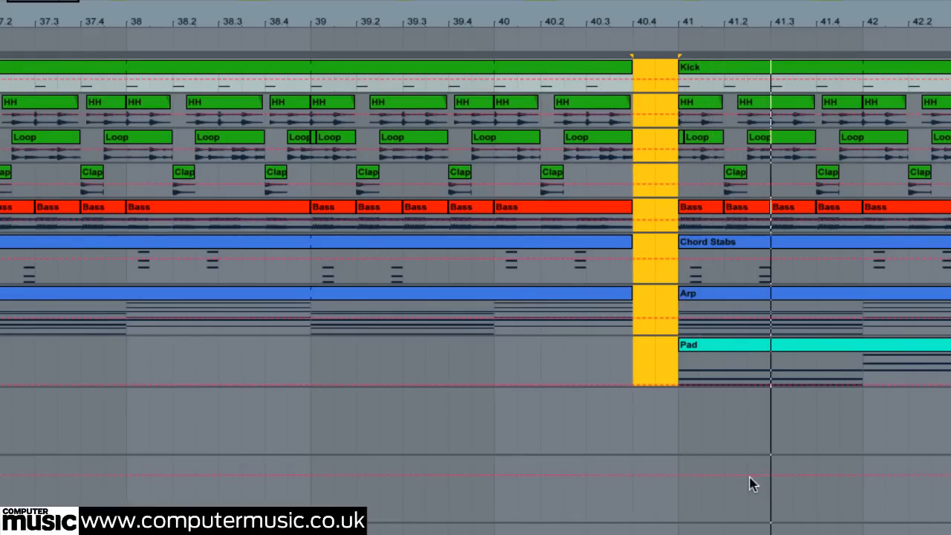
pyautogui.hotkey('ctrl', 'z')
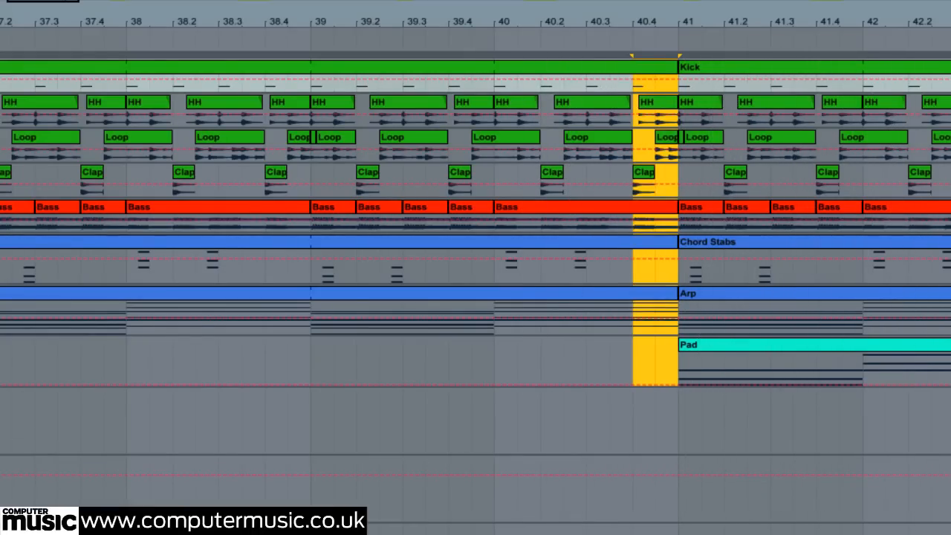
# - Try cutting the last two beats before bar 41 (40.3 to 41) from the Kick through Pad tracks, and undo it
pyautogui.click(372, 364)
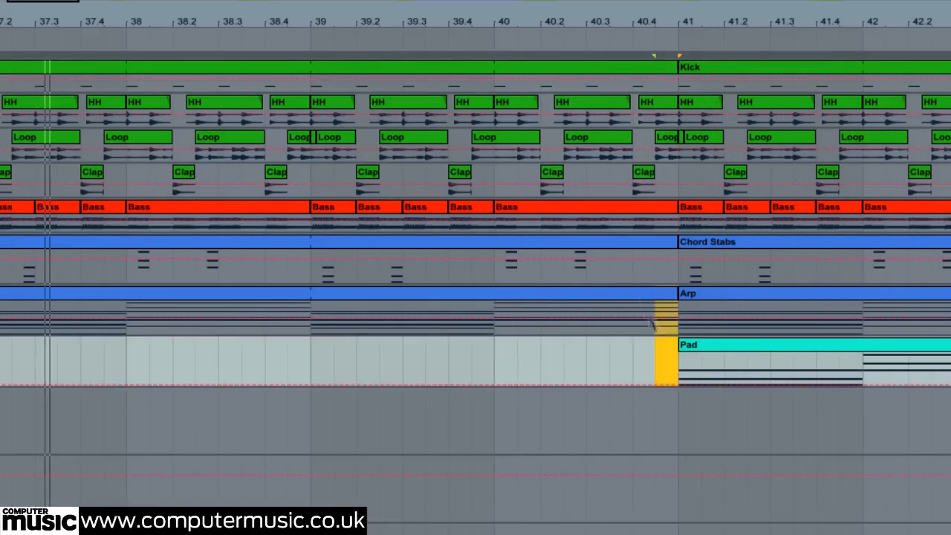
pyautogui.moveTo(657, 339); pyautogui.dragTo(579, 57)
pyautogui.press('Delete')
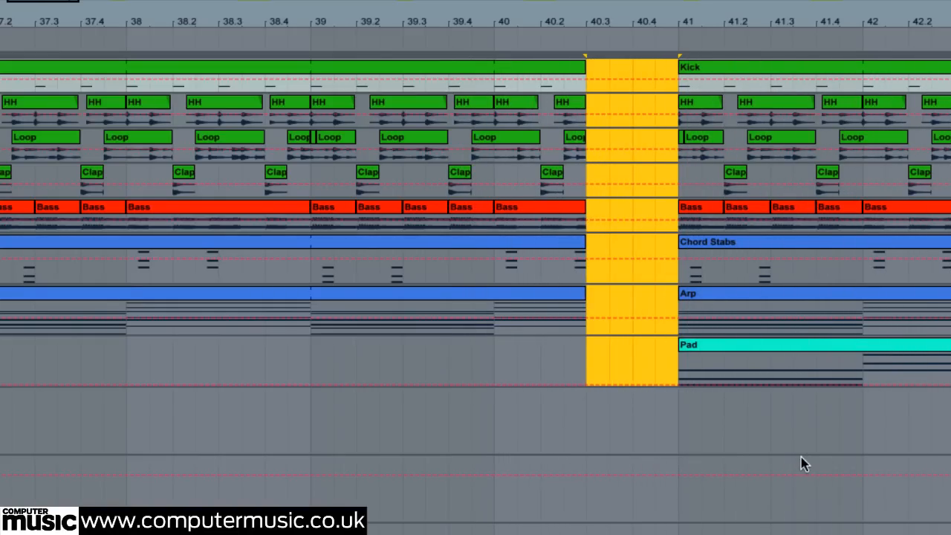
pyautogui.hotkey('ctrl', 'z')
# - Try deleting from bar 49 to just short of 49.2 on the Kick through Rev Rvb tracks, and undo the deletion
pyautogui.moveTo(635, 13); pyautogui.dragTo(446, 0)
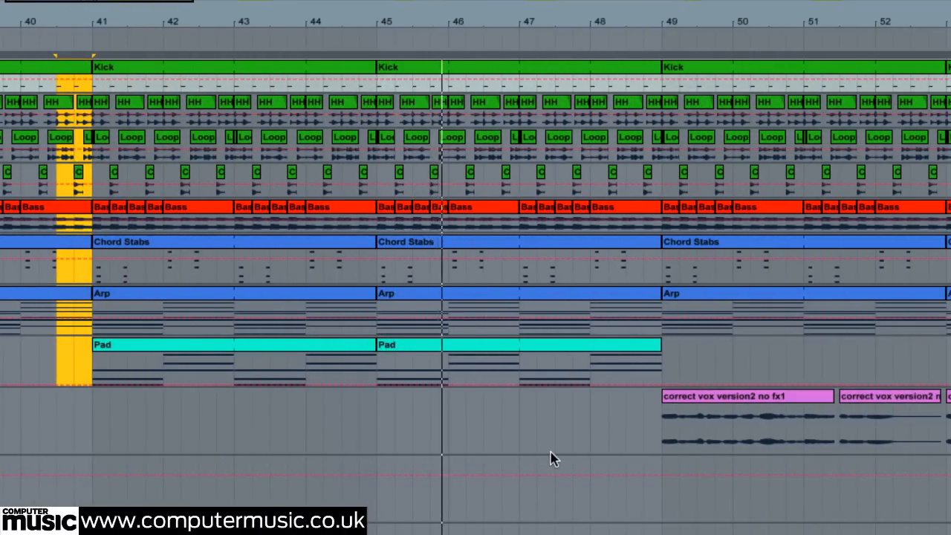
pyautogui.press('+')
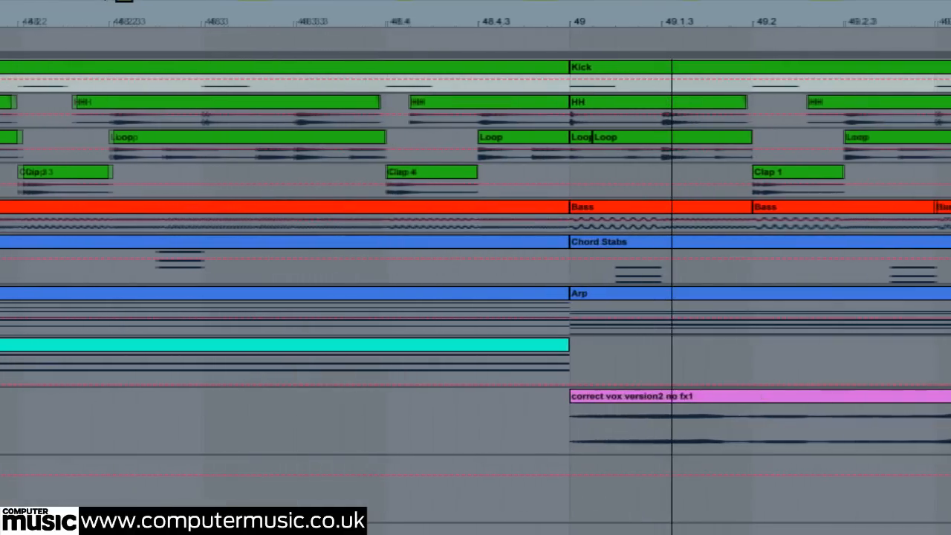
pyautogui.moveTo(583, 484); pyautogui.dragTo(753, 31)
pyautogui.press('Delete')
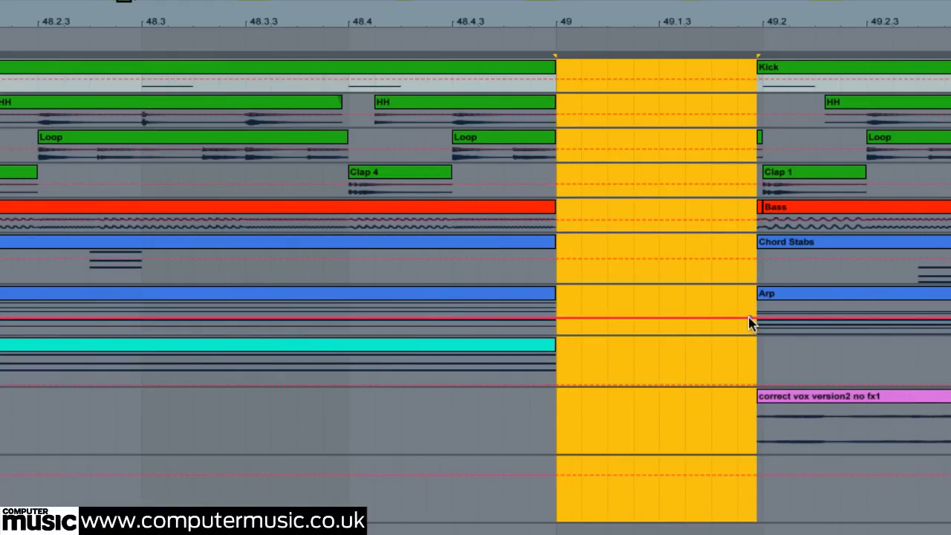
pyautogui.press('super+z')
pyautogui.press('space')
# - Try silencing exactly the first beat of bar 49 (49 to 49.2) on the Kick through Rev Rvb tracks, and undo the cut
pyautogui.moveTo(628, 26); pyautogui.dragTo(186, 186)
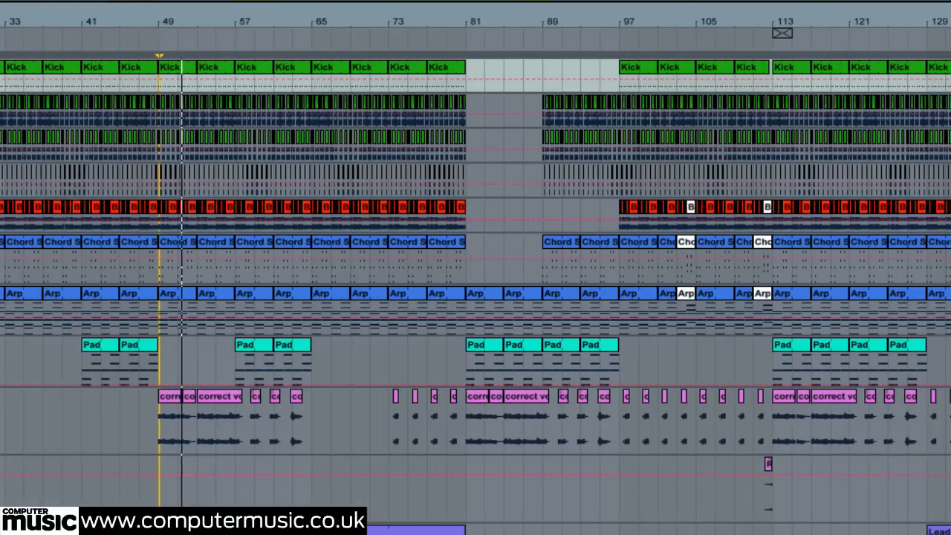
pyautogui.click(84, 446)
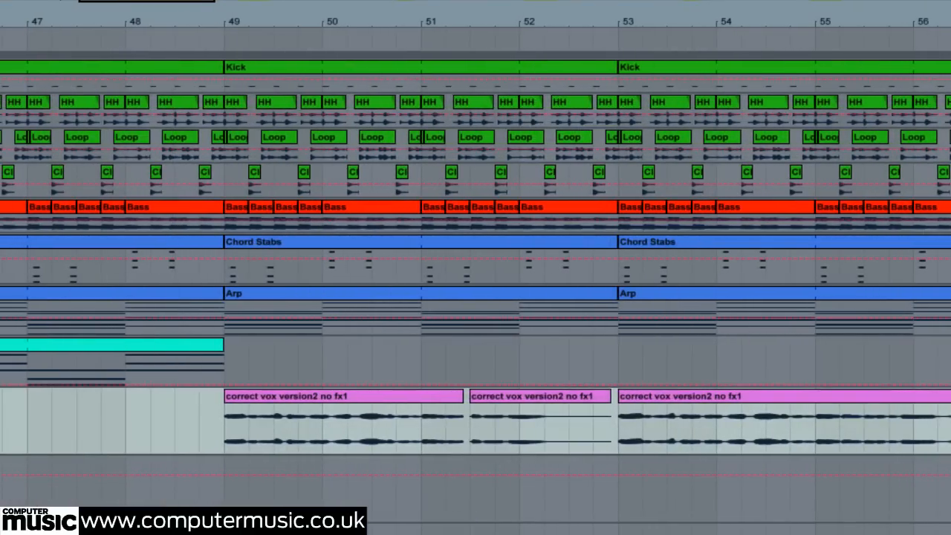
pyautogui.moveTo(245, 22); pyautogui.dragTo(371, 235)
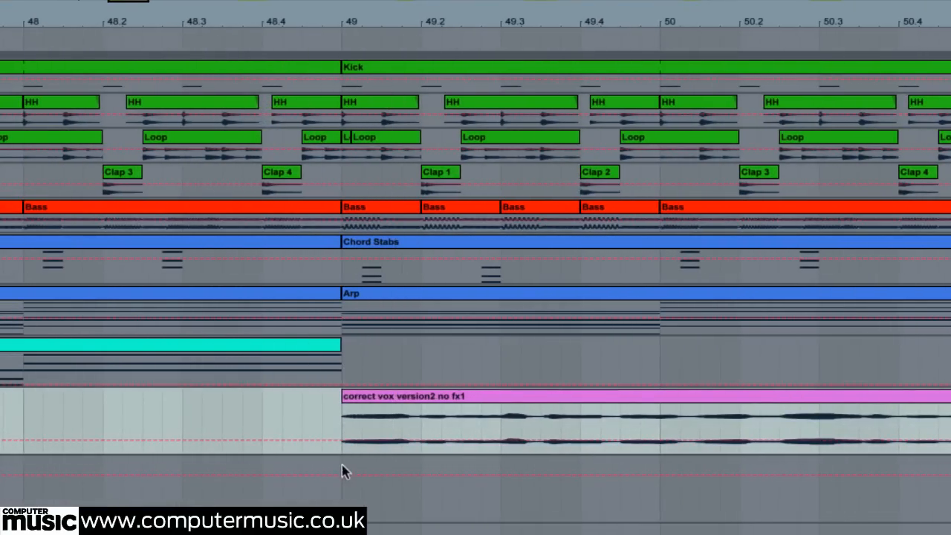
pyautogui.moveTo(342, 496); pyautogui.dragTo(416, 156)
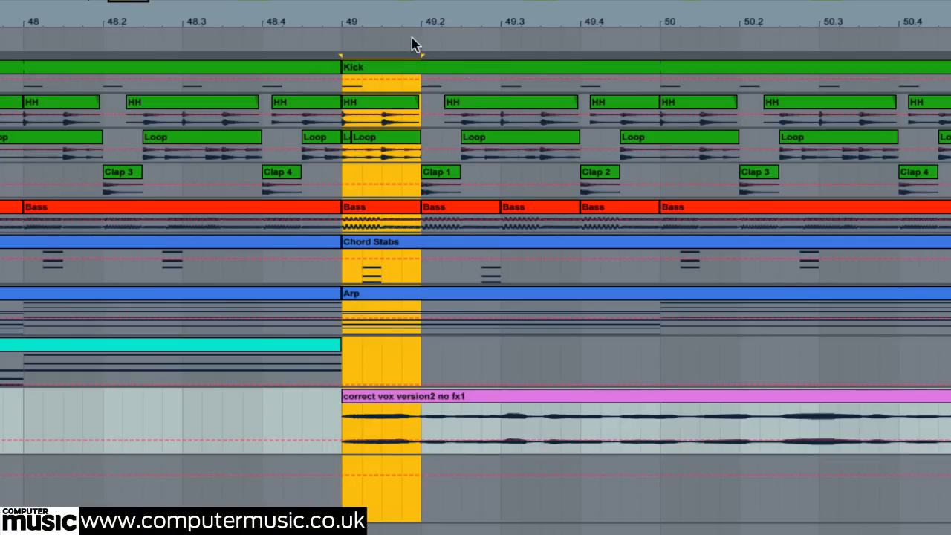
pyautogui.press('Delete')
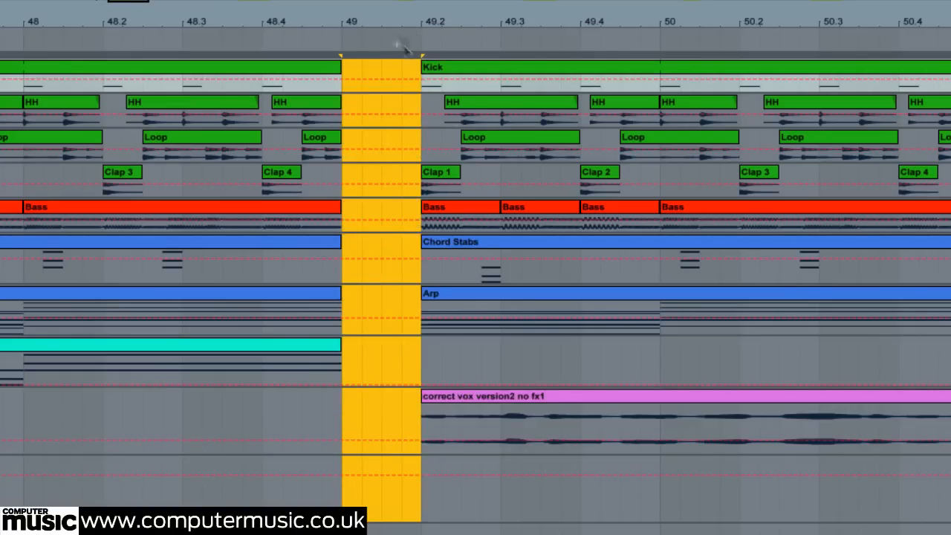
pyautogui.hscroll(-3, 641, 520)
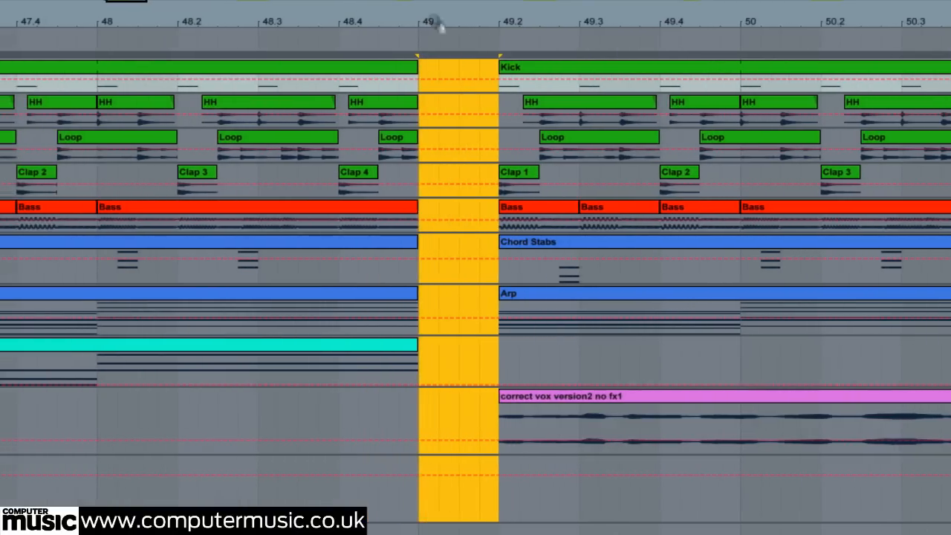
pyautogui.scroll(-5, 641, 521)
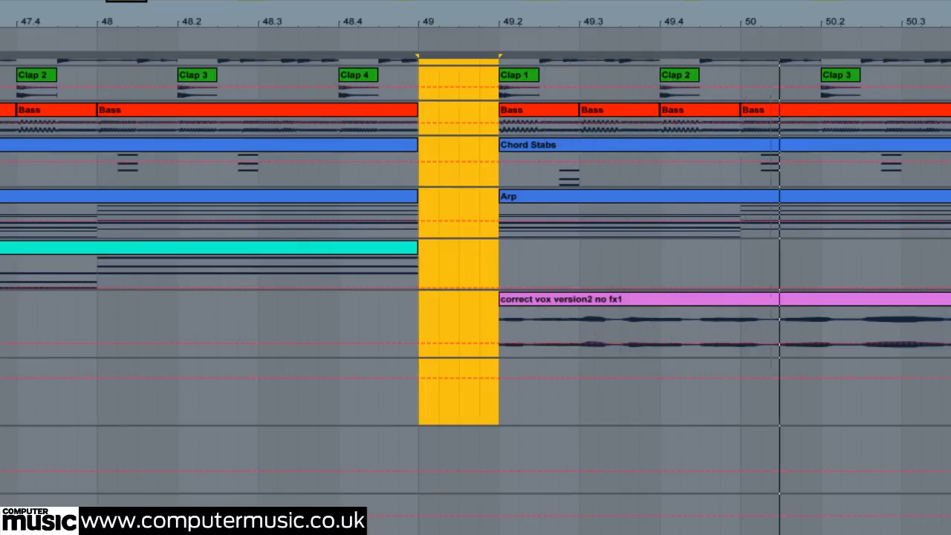
pyautogui.click(741, 386)
pyautogui.scroll(3, 512, 484)
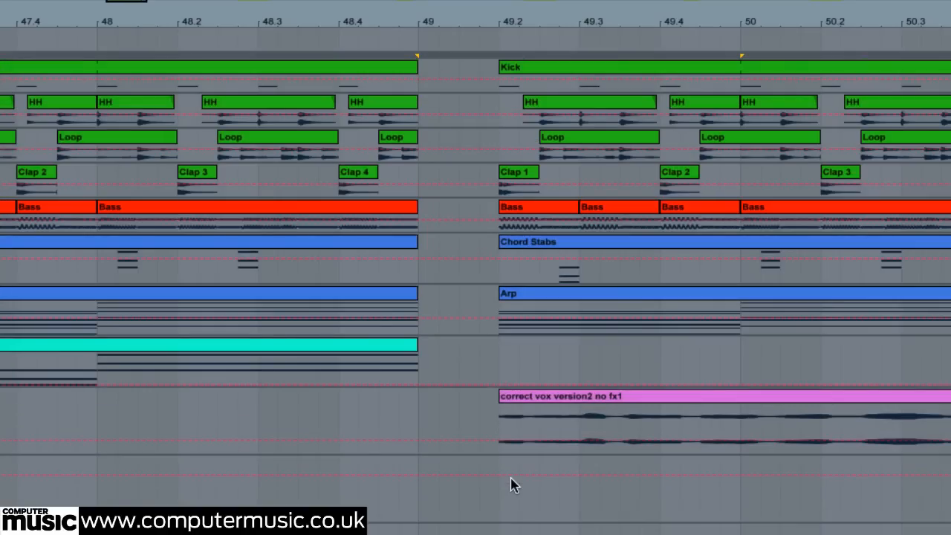
pyautogui.hotkey('ctrl', 'z')
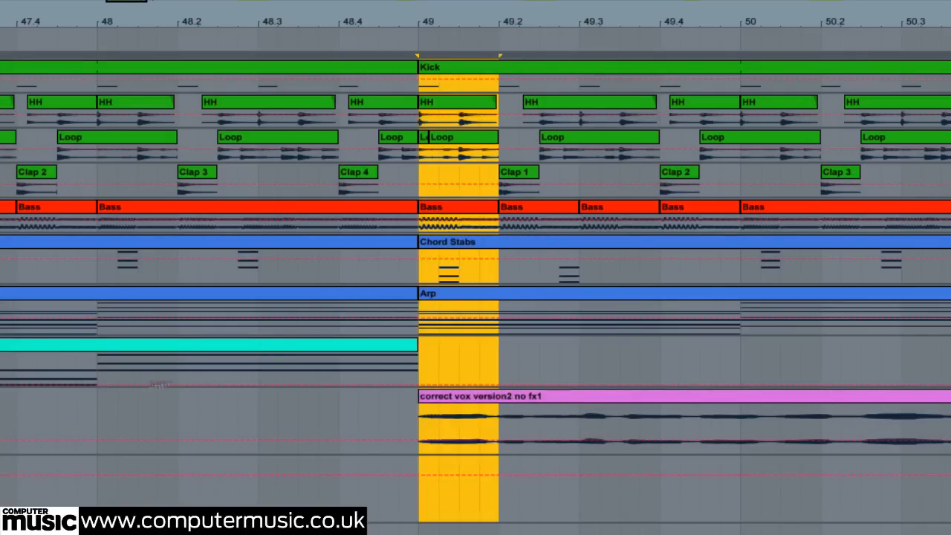
# - Try removing the drums for the whole of bar 56 on the Kick, HH, Loop and Clap tracks, and undo the removal
pyautogui.press('-')
pyautogui.press('-')
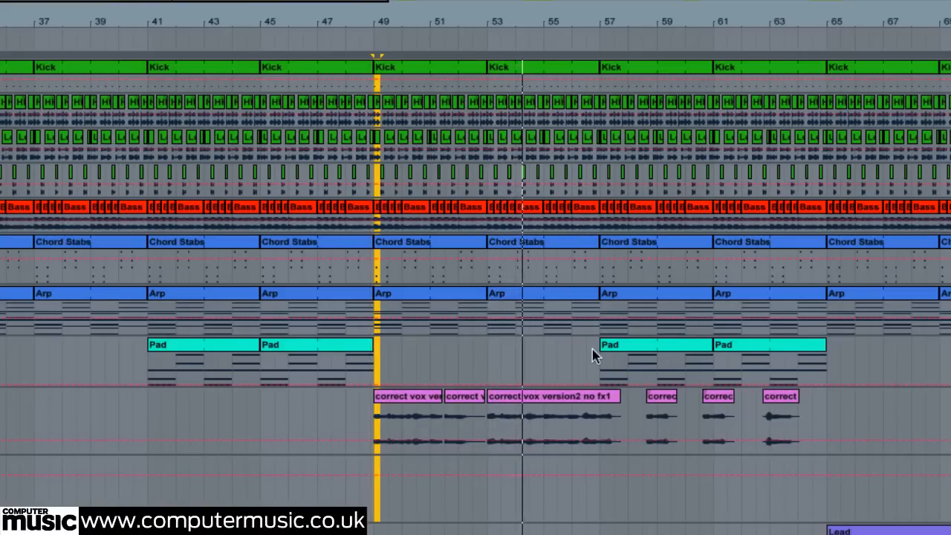
pyautogui.moveTo(591, 41); pyautogui.dragTo(454, 45)
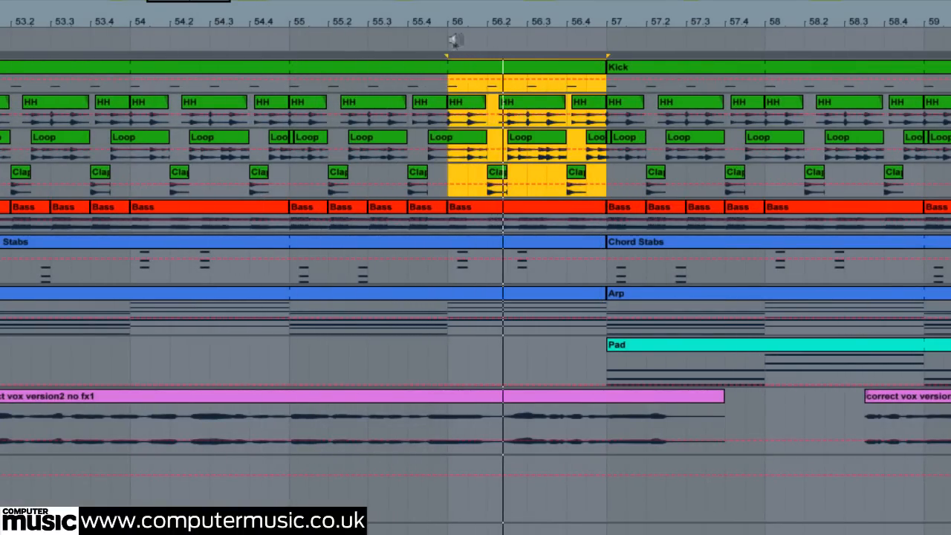
pyautogui.press('Delete')
pyautogui.hotkey('ctrl', 'z')
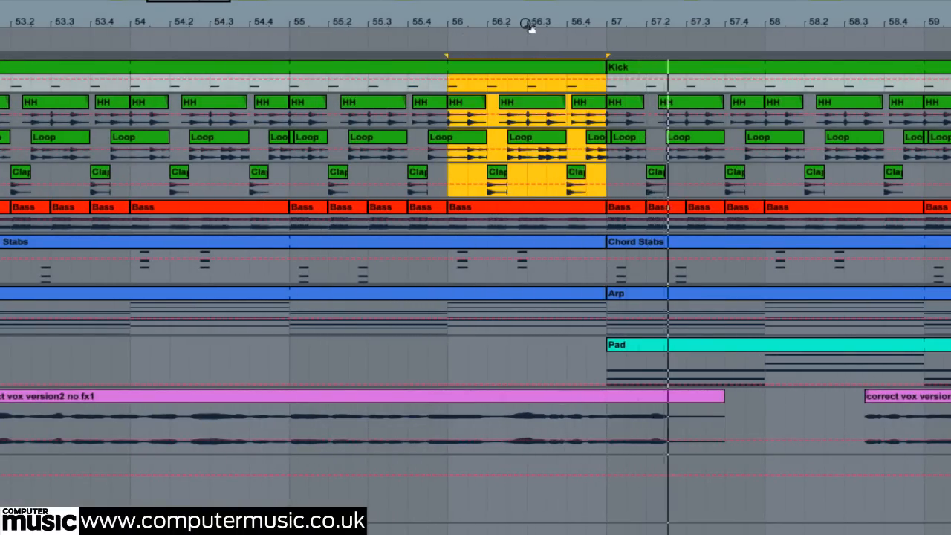
# - Open the Lead clip that starts at bar 65 in the MIDI note editor
pyautogui.moveTo(530, 27); pyautogui.dragTo(530, 12)
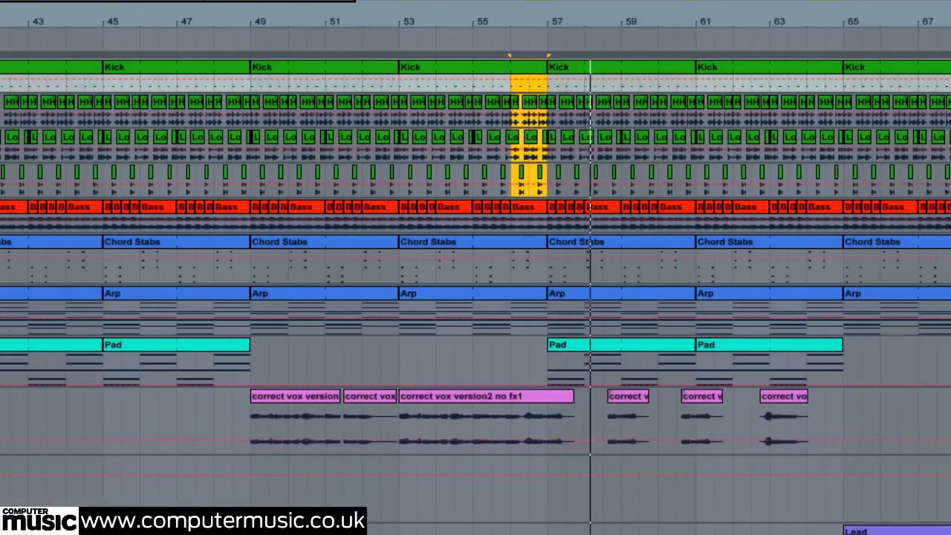
pyautogui.click(917, 439)
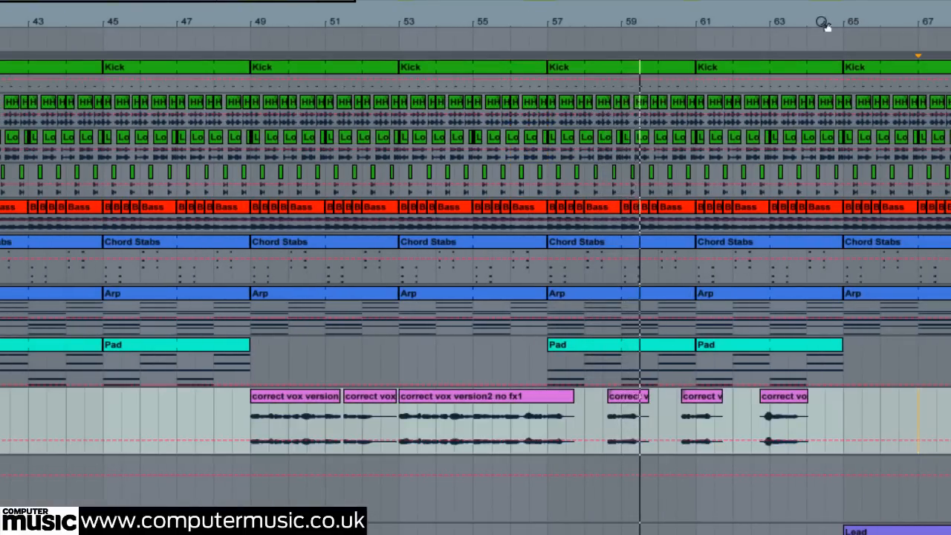
pyautogui.moveTo(823, 24); pyautogui.dragTo(813, 30)
pyautogui.moveTo(888, 16); pyautogui.dragTo(409, 17)
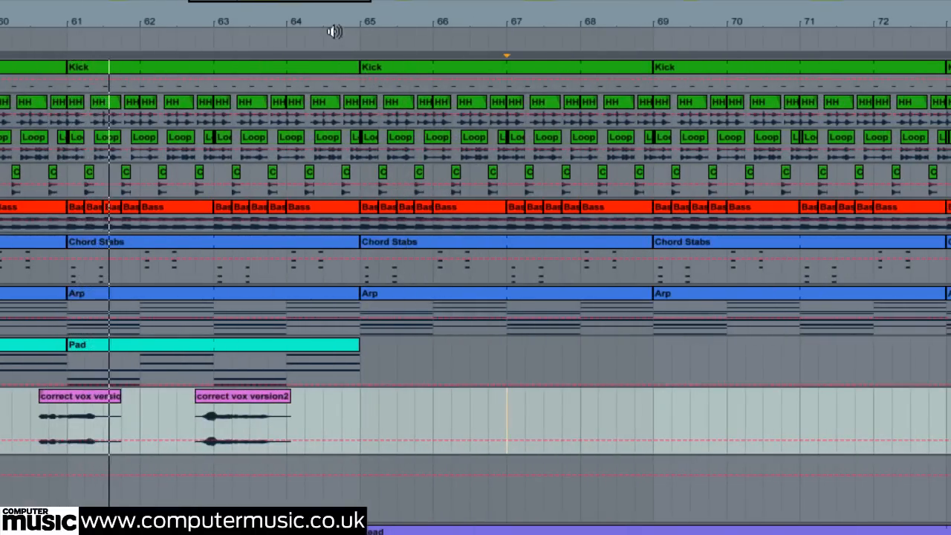
pyautogui.moveTo(335, 32); pyautogui.dragTo(334, 28)
pyautogui.click(654, 532)
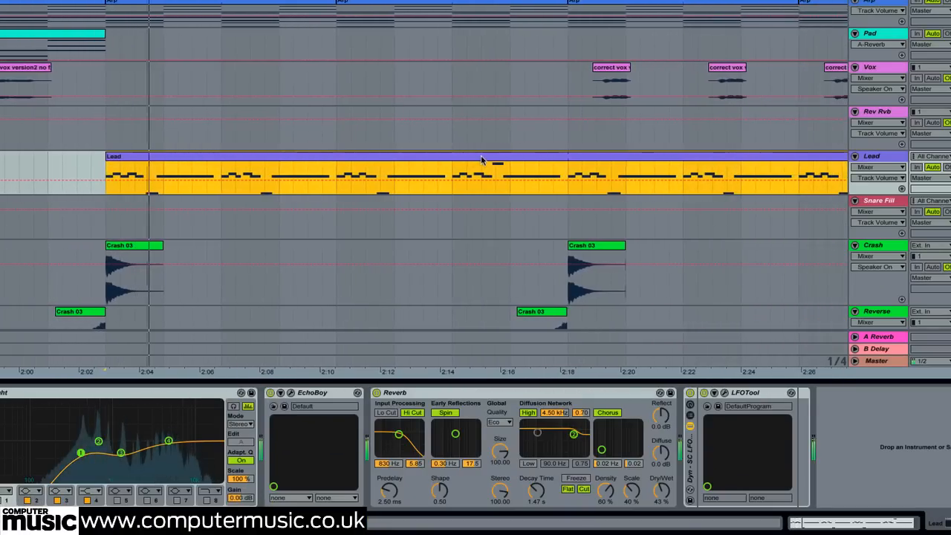
pyautogui.doubleClick(481, 160)
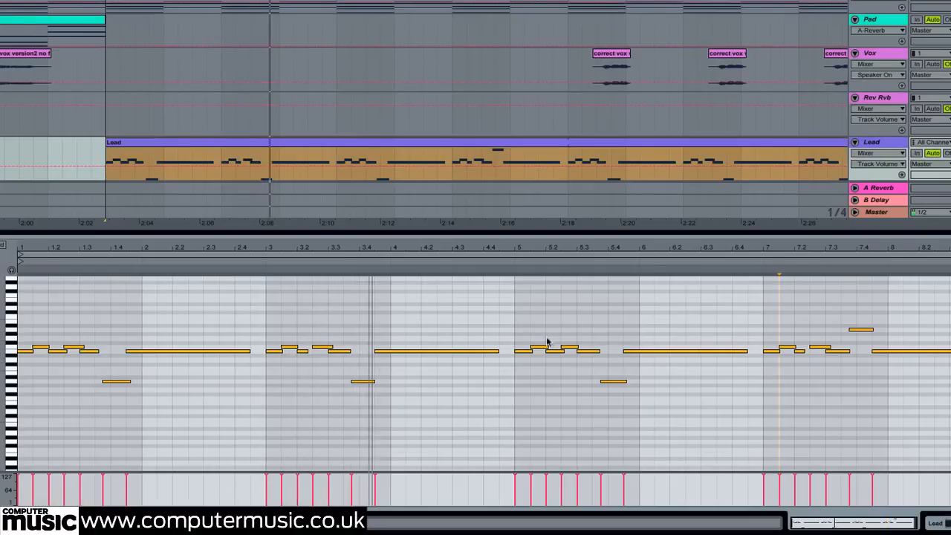
# - Delete the opening note of each Lead phrase at bars 1, 3, 5 and 7 of the clip
pyautogui.click(523, 351)
pyautogui.press('Delete')
pyautogui.click(770, 373)
pyautogui.press('Delete')
pyautogui.click(265, 371)
pyautogui.press('Delete')
pyautogui.click(24, 350)
pyautogui.press('Delete')
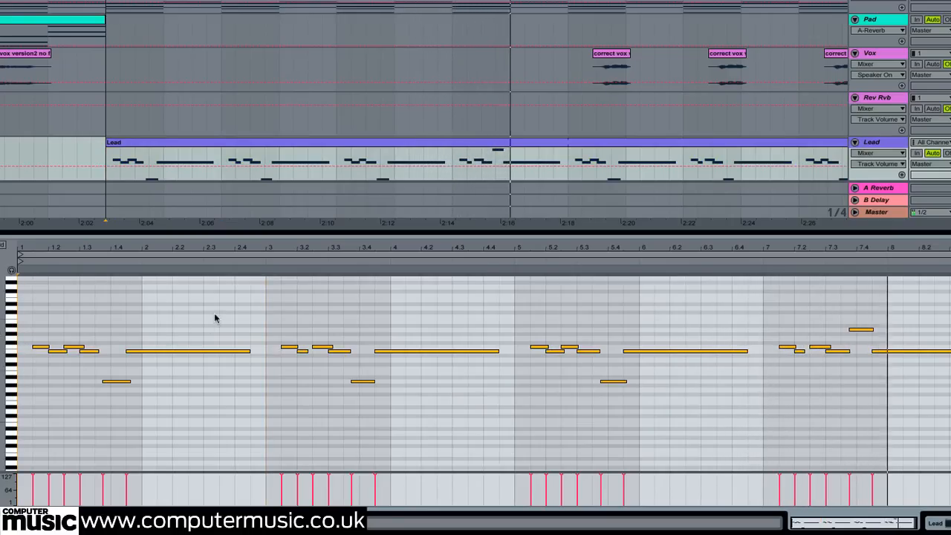
# - Undo the deletions of the Lead clip's opening phrase notes
pyautogui.hotkey('ctrl', 'z')
pyautogui.hotkey('ctrl', 'z')
pyautogui.hotkey('ctrl', 'z')
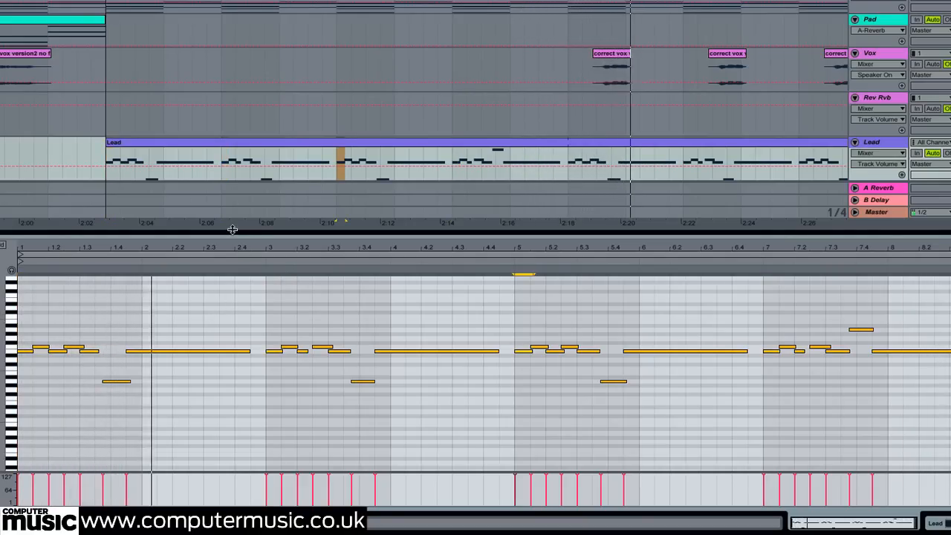
# - Enlarge the note editor and remove the first E3 note from the Lead phrases at bars 1, 3, 5 and 7
pyautogui.moveTo(233, 229); pyautogui.dragTo(232, 150)
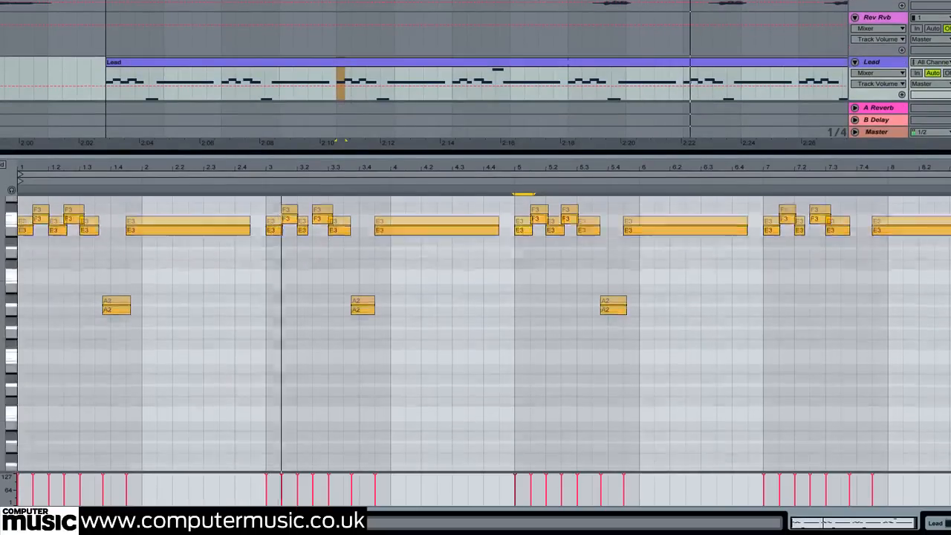
pyautogui.press('Delete')
pyautogui.moveTo(766, 261); pyautogui.dragTo(773, 295)
pyautogui.press('Delete')
pyautogui.click(272, 304)
pyautogui.press('Delete')
pyautogui.click(23, 296)
pyautogui.press('Delete')
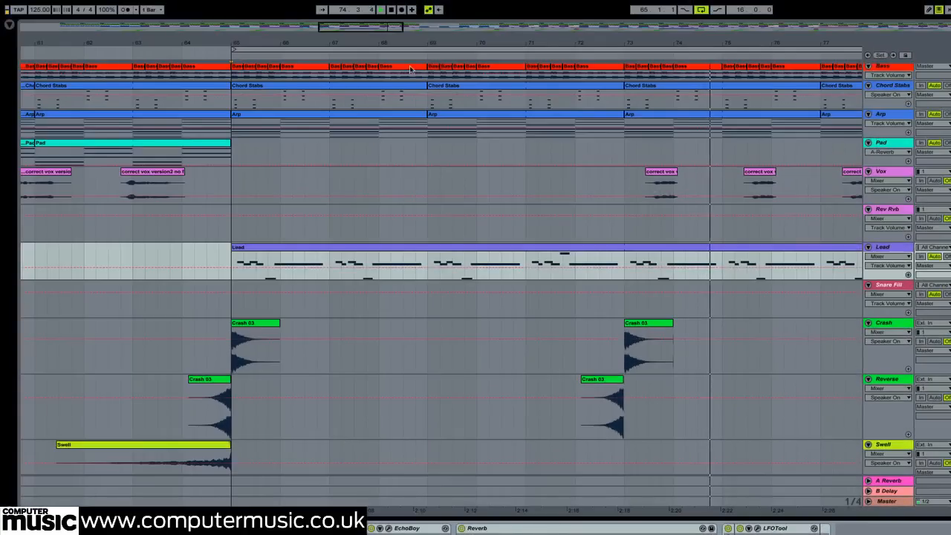
# - Play the arrangement from bar 41 with loop playback turned off
pyautogui.moveTo(400, 41); pyautogui.dragTo(720, 15)
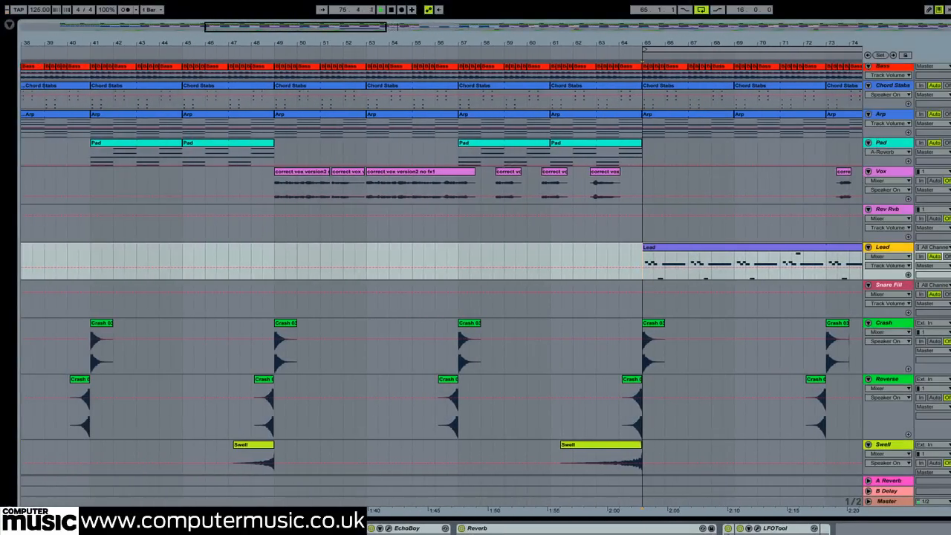
pyautogui.scroll(3, 273, 406)
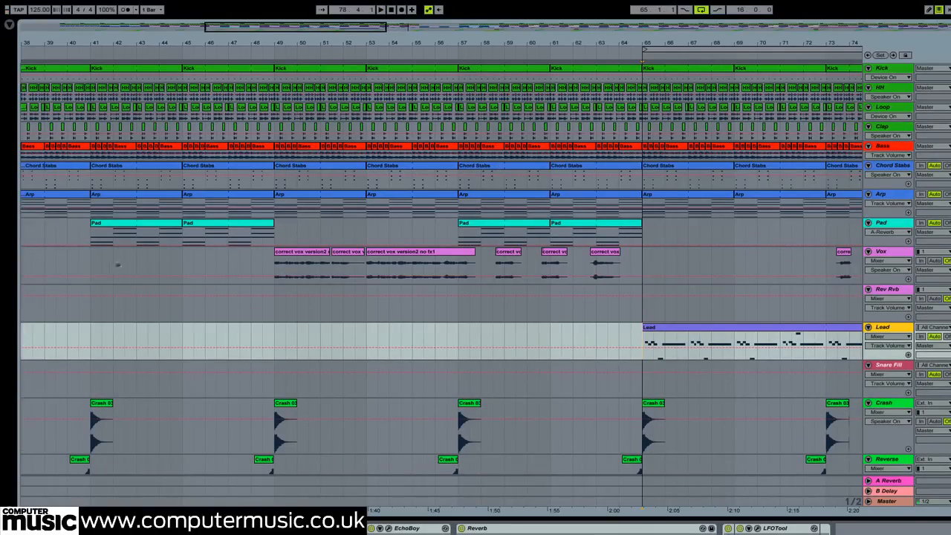
pyautogui.click(92, 269)
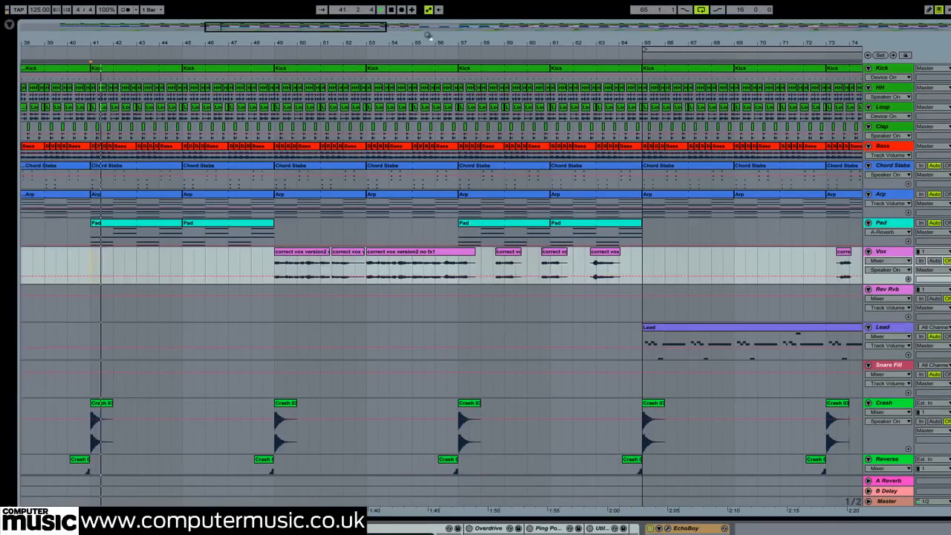
pyautogui.click(702, 10)
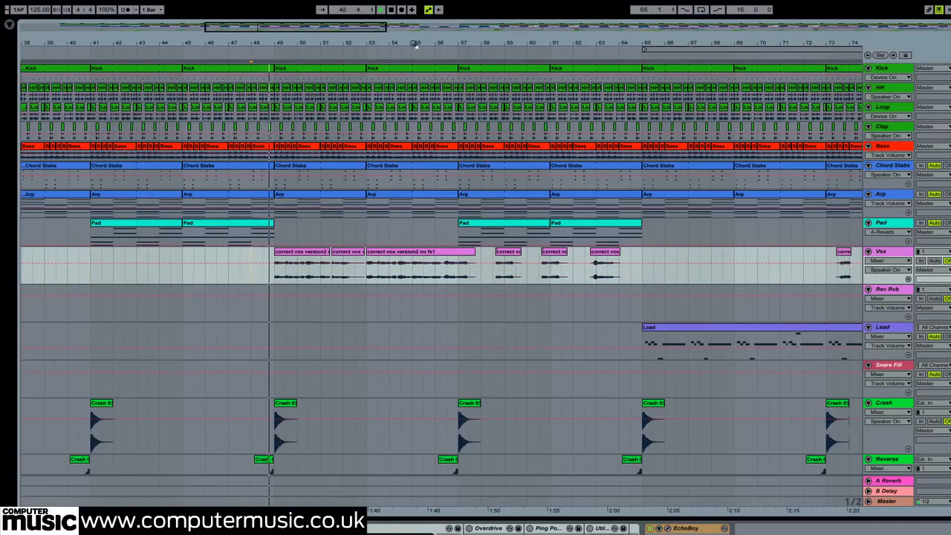
# - Delete the half bar just before bar 57 on every track from Kick down to Pad
pyautogui.scroll(5, 458, 37)
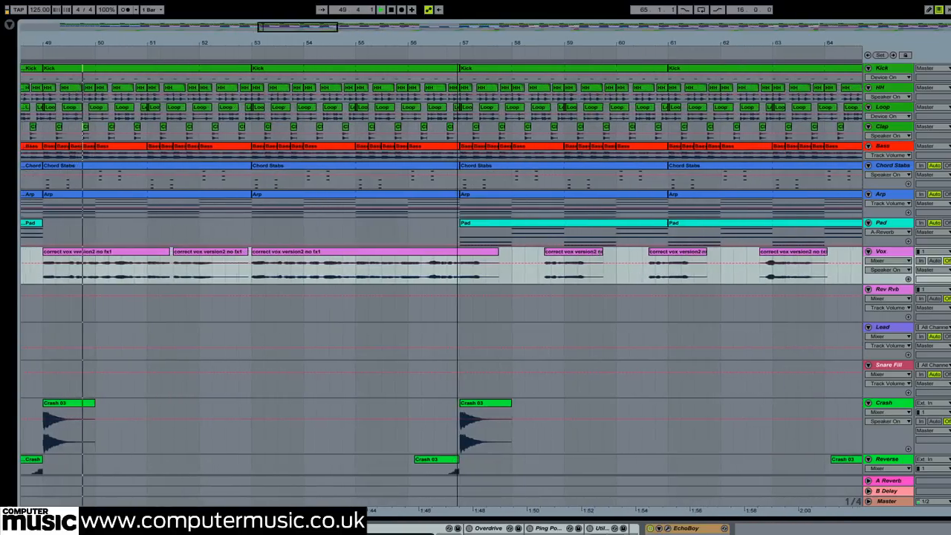
pyautogui.moveTo(460, 237); pyautogui.dragTo(426, 66)
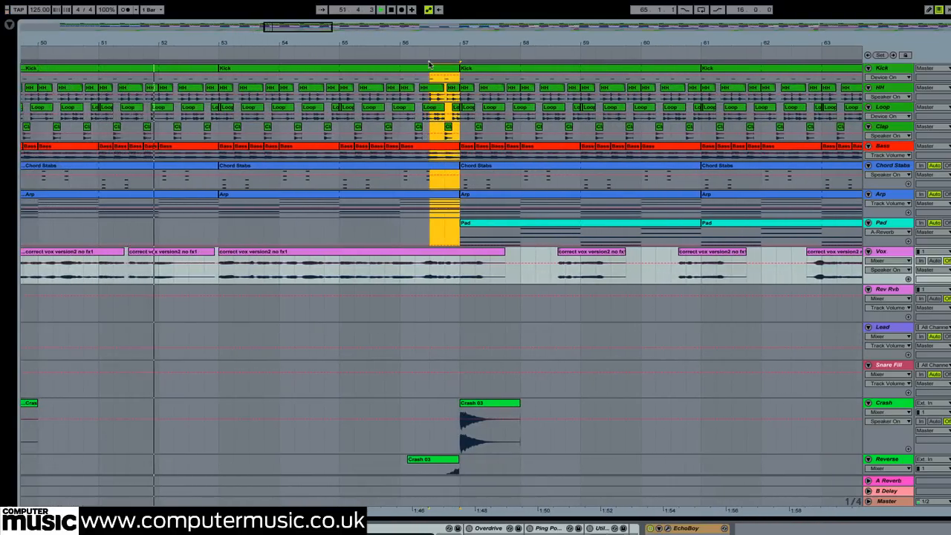
pyautogui.press('+')
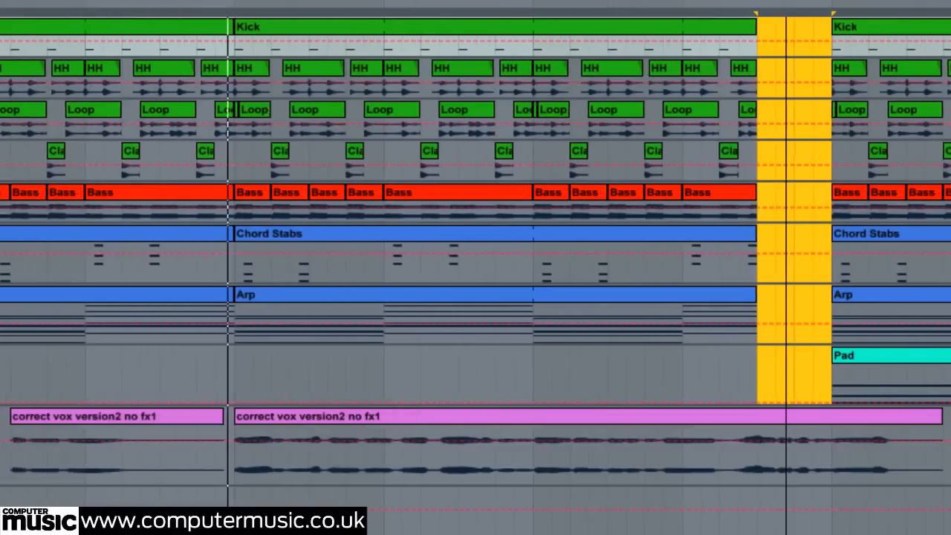
pyautogui.press('+')
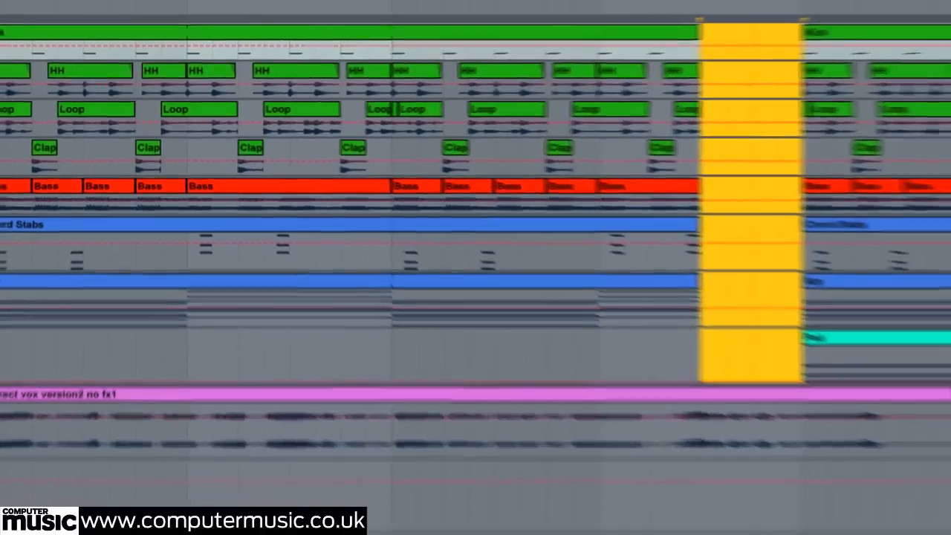
# - Play from bar 97 and select the bar before bar 105 across the white Bass, Chord Stabs and Arp clips
pyautogui.moveTo(550, 42); pyautogui.dragTo(265, 39)
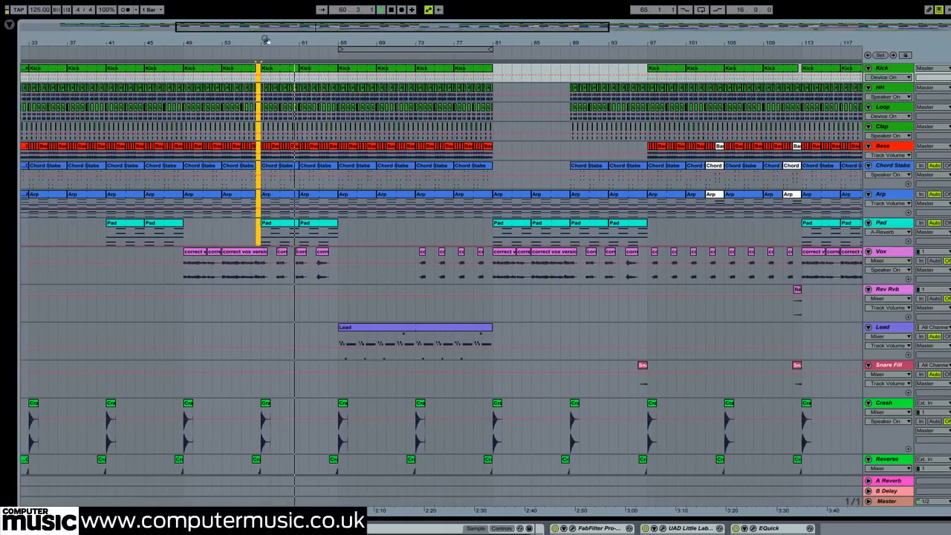
pyautogui.click(648, 187)
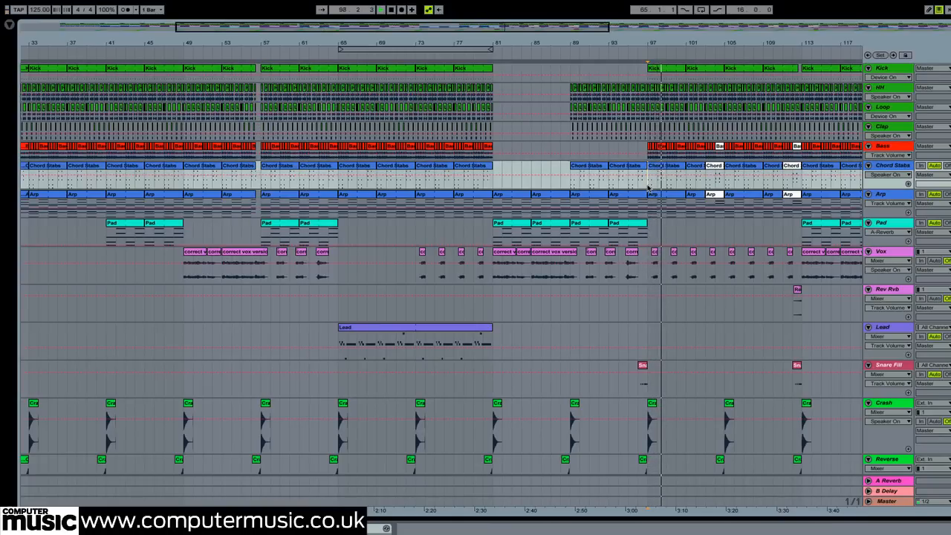
pyautogui.moveTo(708, 41); pyautogui.dragTo(574, 179)
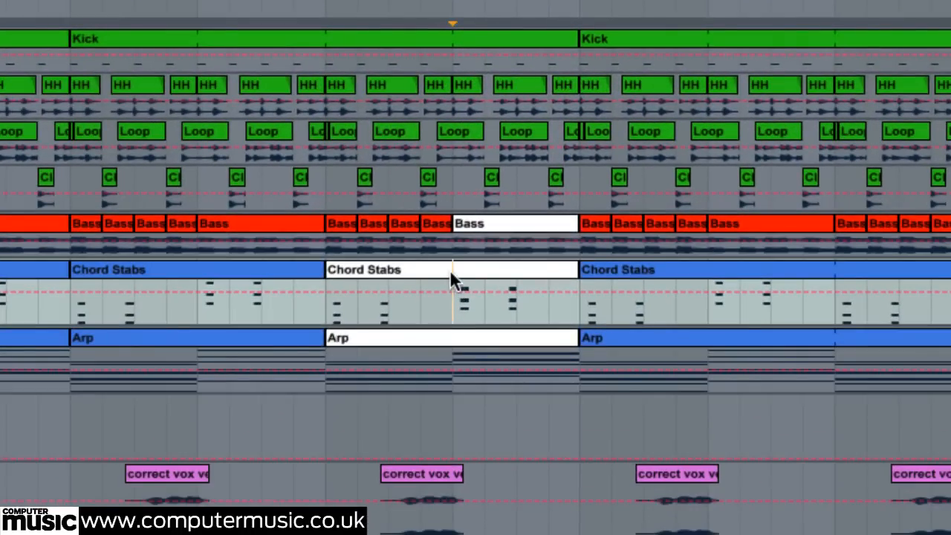
pyautogui.click(450, 270)
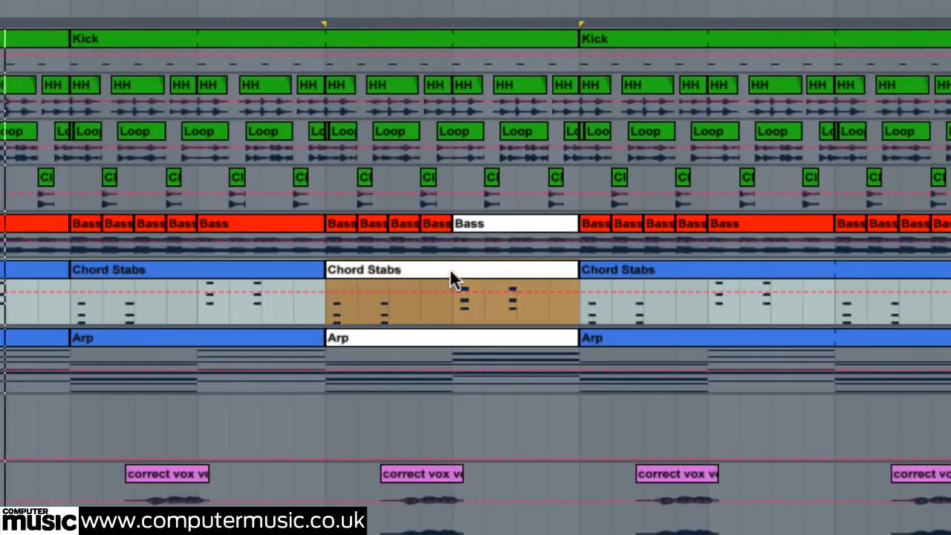
pyautogui.click(451, 338)
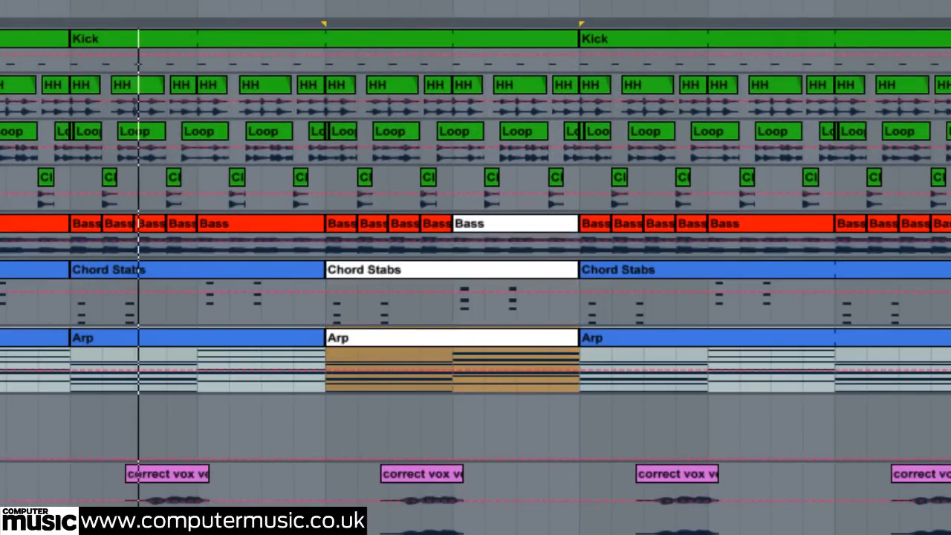
pyautogui.moveTo(573, 387); pyautogui.dragTo(459, 215)
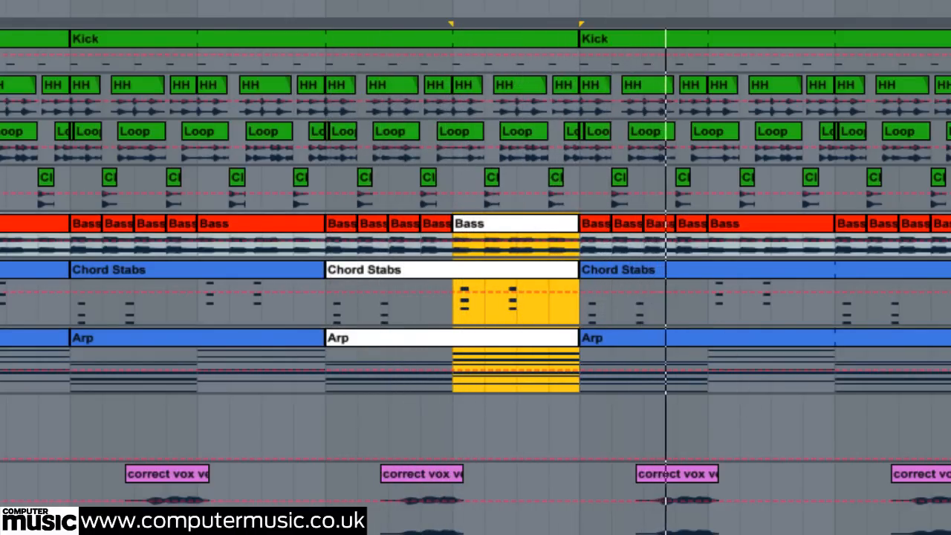
# - Increase the heights of the Arp and Chord Stabs tracks and select the bar before bar 105 on both to compare their notes
pyautogui.press('-')
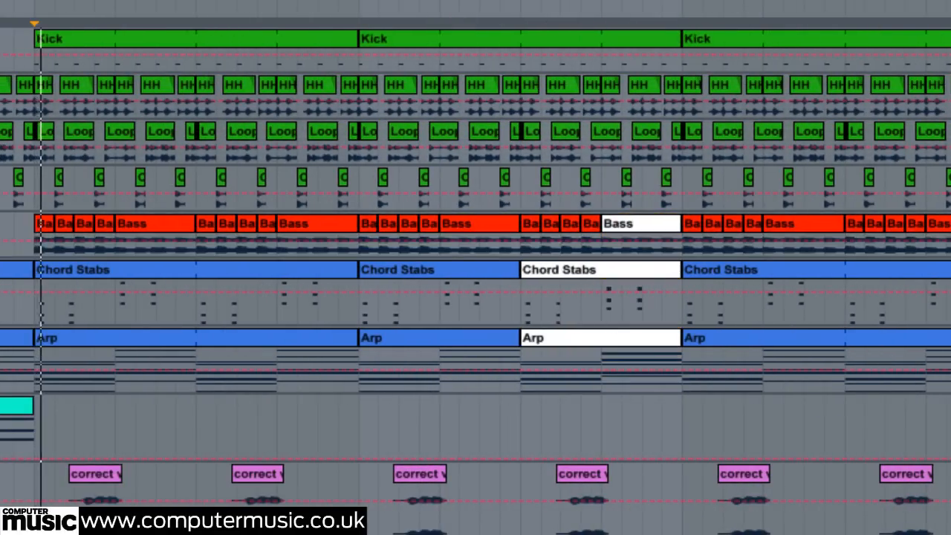
pyautogui.click(602, 338)
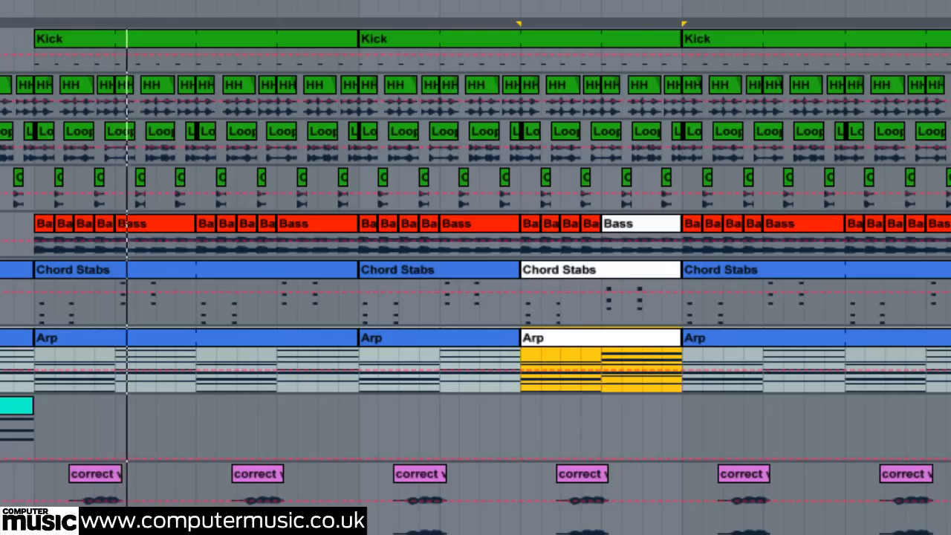
pyautogui.moveTo(950, 394); pyautogui.dragTo(950, 523)
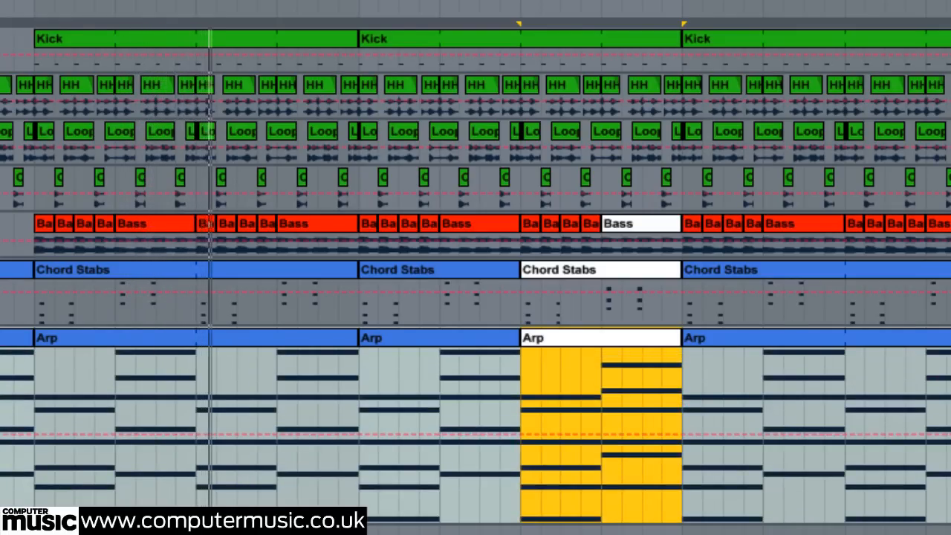
pyautogui.moveTo(950, 328); pyautogui.dragTo(950, 437)
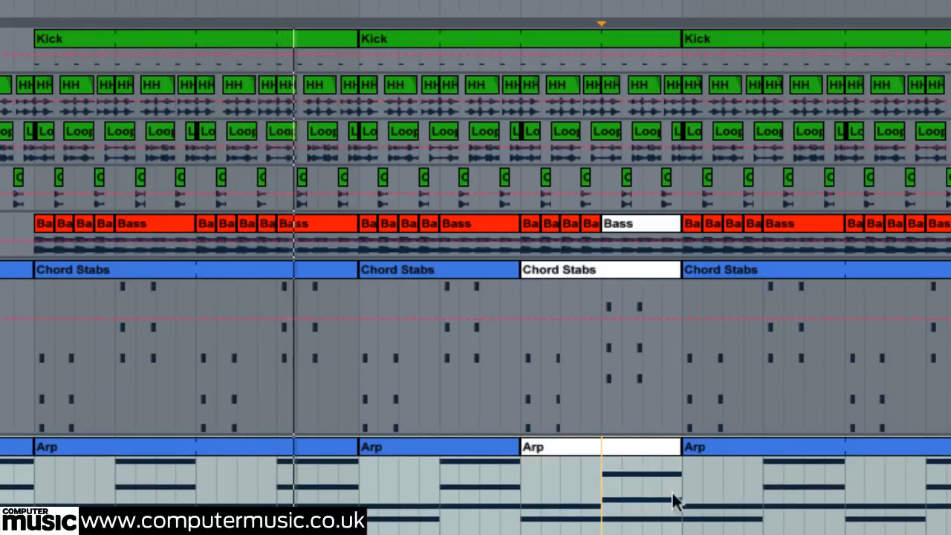
pyautogui.moveTo(674, 481); pyautogui.dragTo(602, 342)
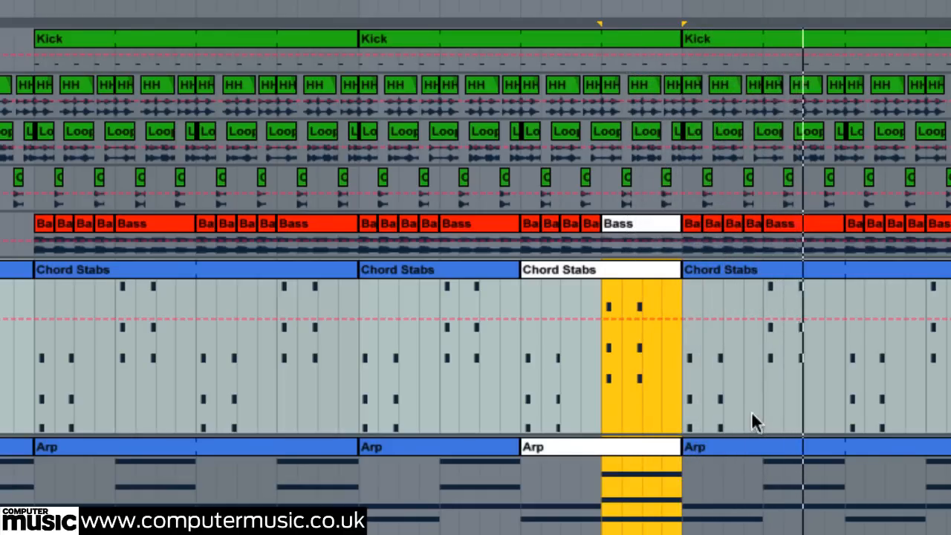
# - Select the Snare Fill clip leading into bar 113 and enlarge its track to examine the fill's note pattern
pyautogui.press('+')
pyautogui.press('+')
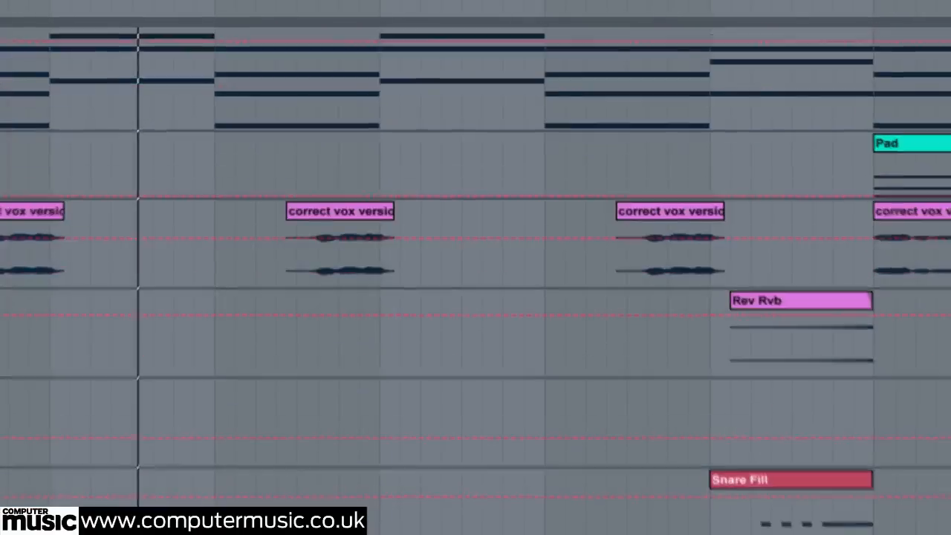
pyautogui.click(682, 258)
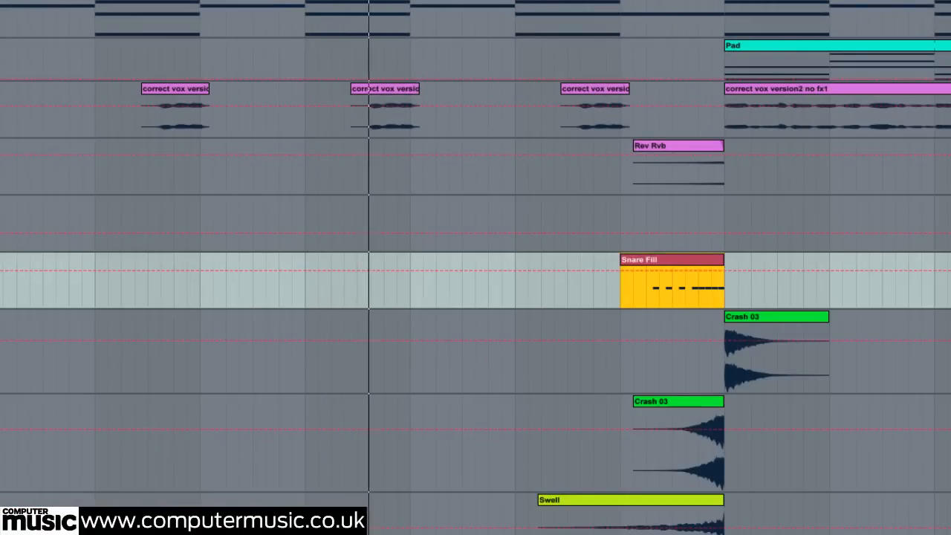
pyautogui.hotkey('alt', '+')
pyautogui.hotkey('alt', '+')
pyautogui.hotkey('alt', '+')
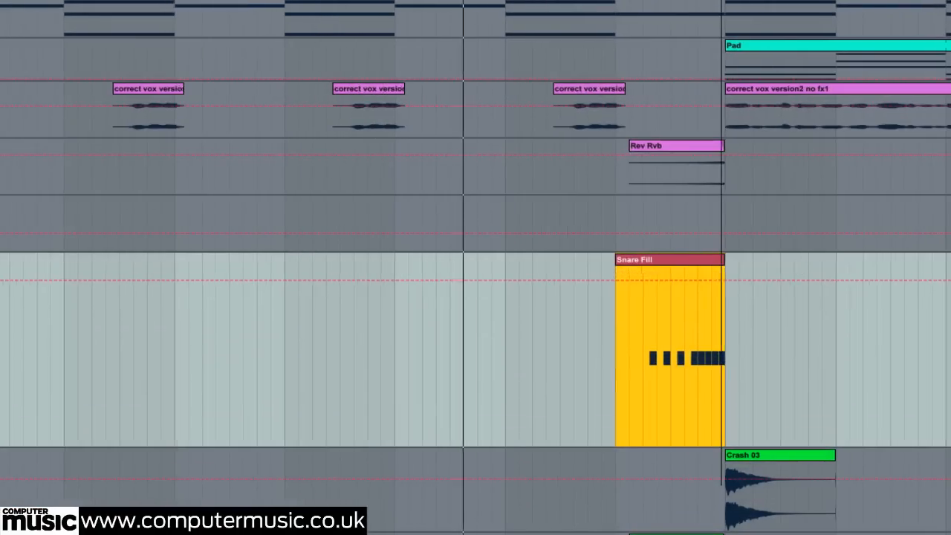
pyautogui.press('+')
pyautogui.scroll(1, 324, 370)
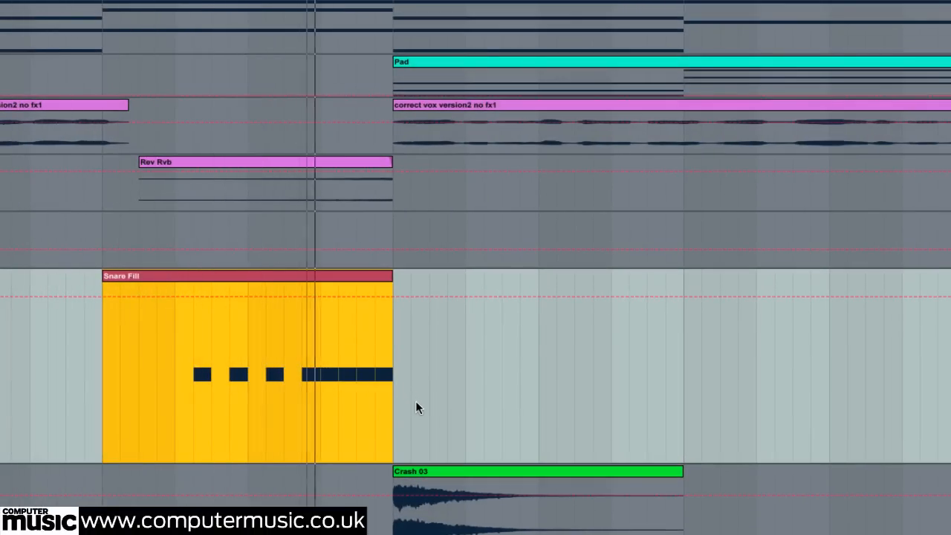
pyautogui.hscroll(-3, 452, 389)
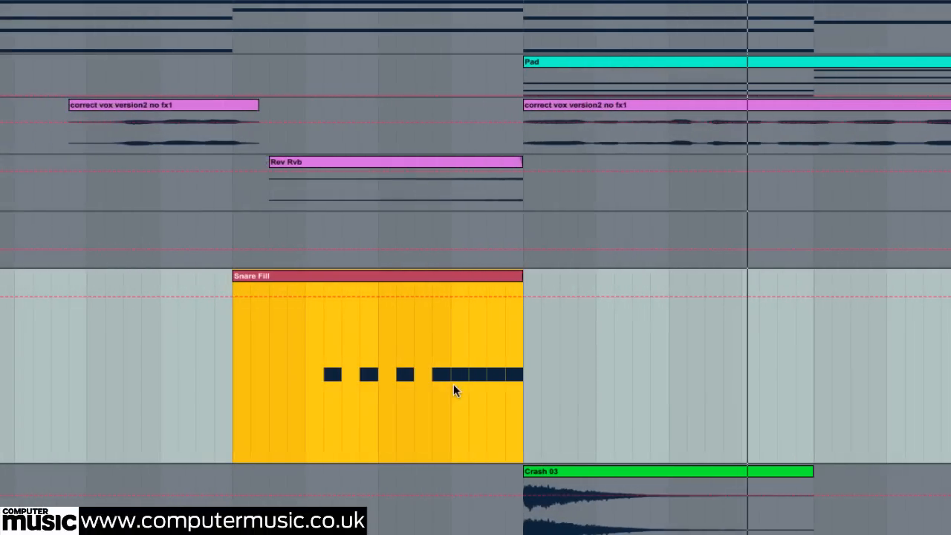
pyautogui.scroll(-10, 515, 371)
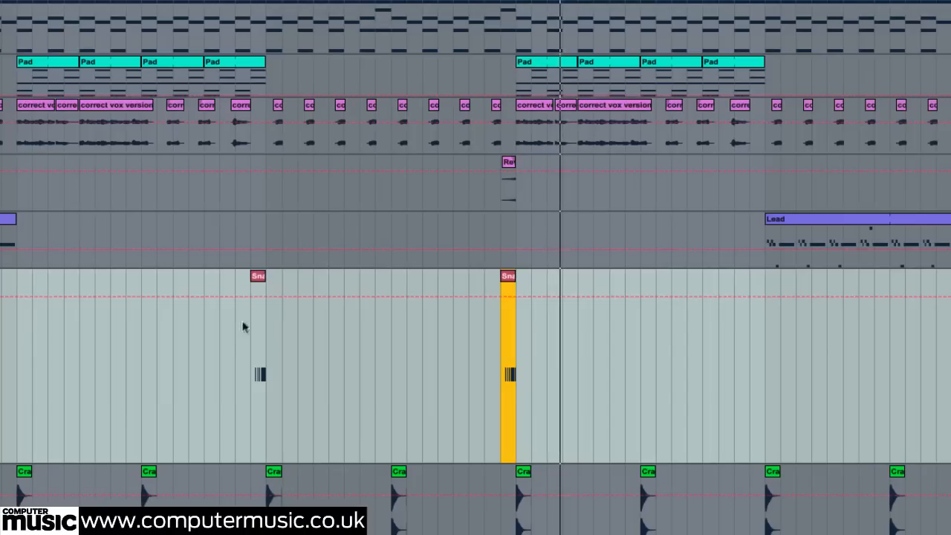
# - Play from bar 95 and examine the Snare Fill, reversed crash and Swell clips leading into bar 97
pyautogui.click(233, 332)
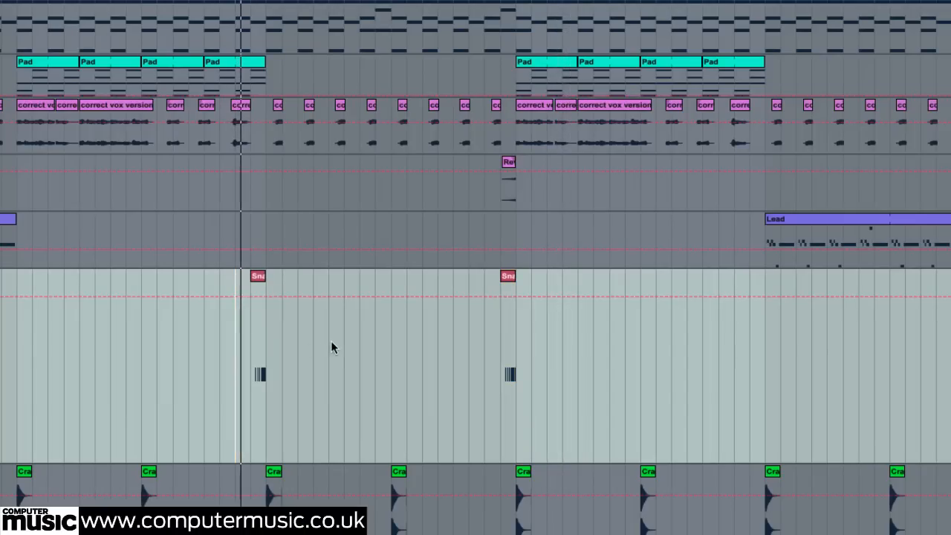
pyautogui.scroll(15, 254, 348)
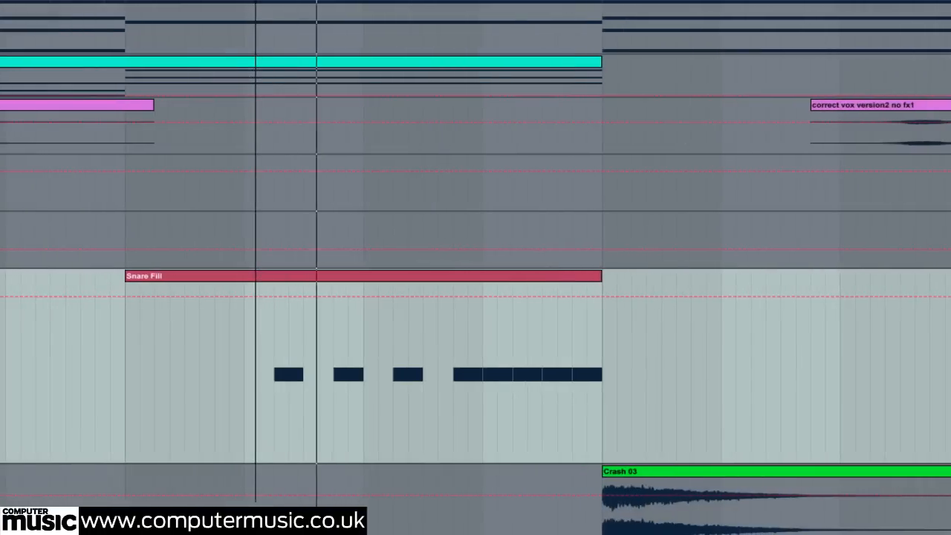
pyautogui.scroll(-3, 540, 391)
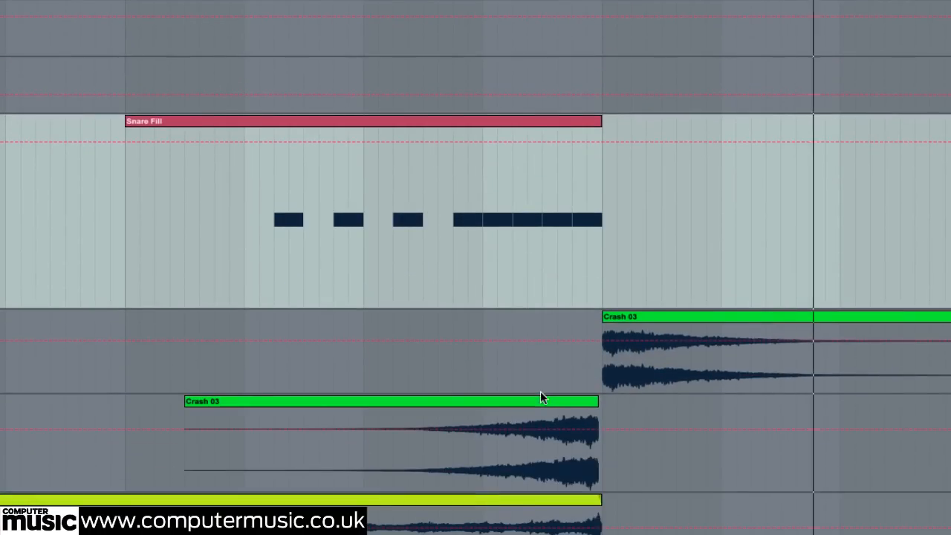
pyautogui.scroll(-15, 502, 2)
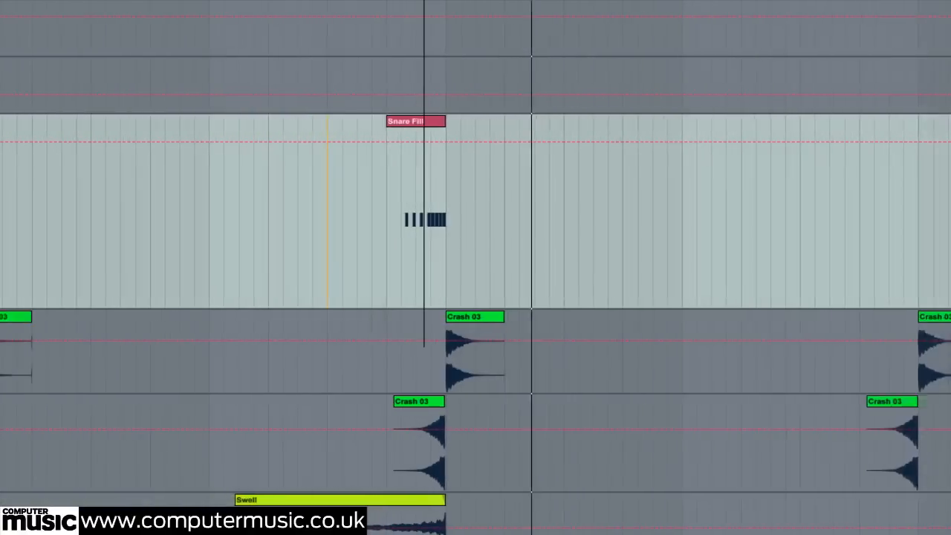
pyautogui.scroll(-5, 503, 2)
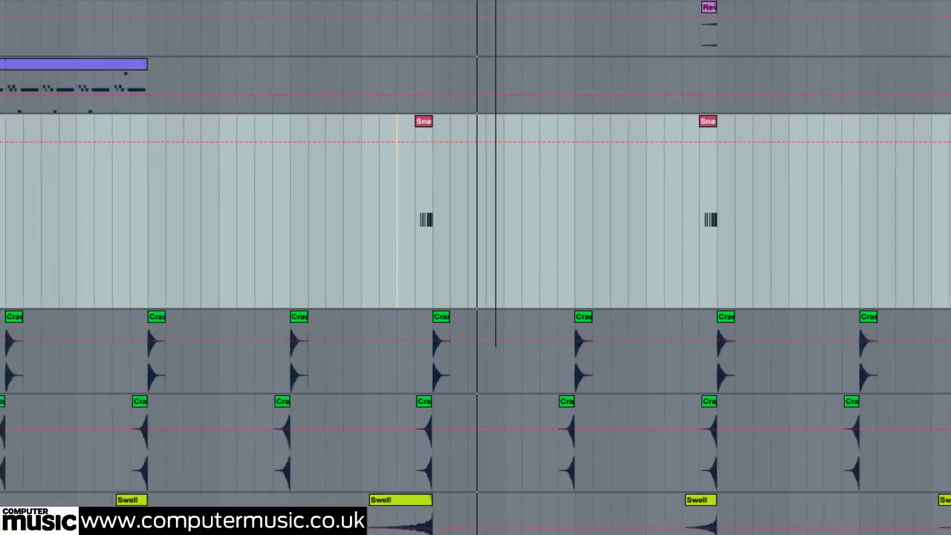
# - Reduce the Snare Fill track's height and examine the Rev Rvb, Snare Fill and reversed crash clips leading into bar 113
pyautogui.scroll(5, 548, 132)
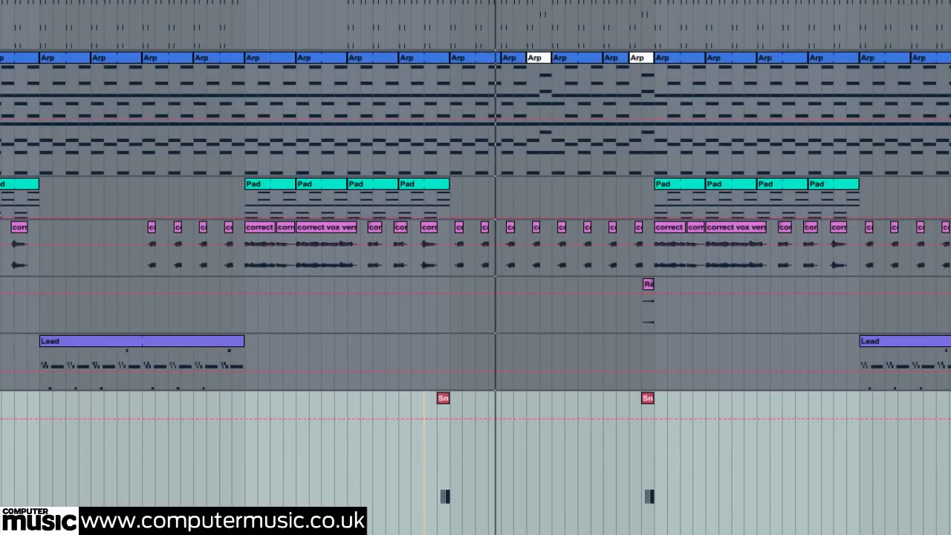
pyautogui.scroll(-5, 726, 404)
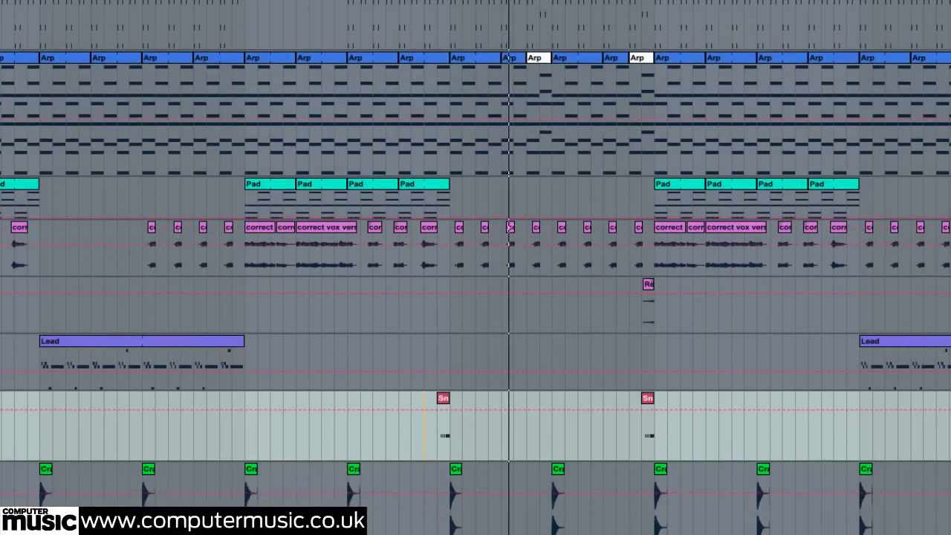
pyautogui.scroll(3, 726, 404)
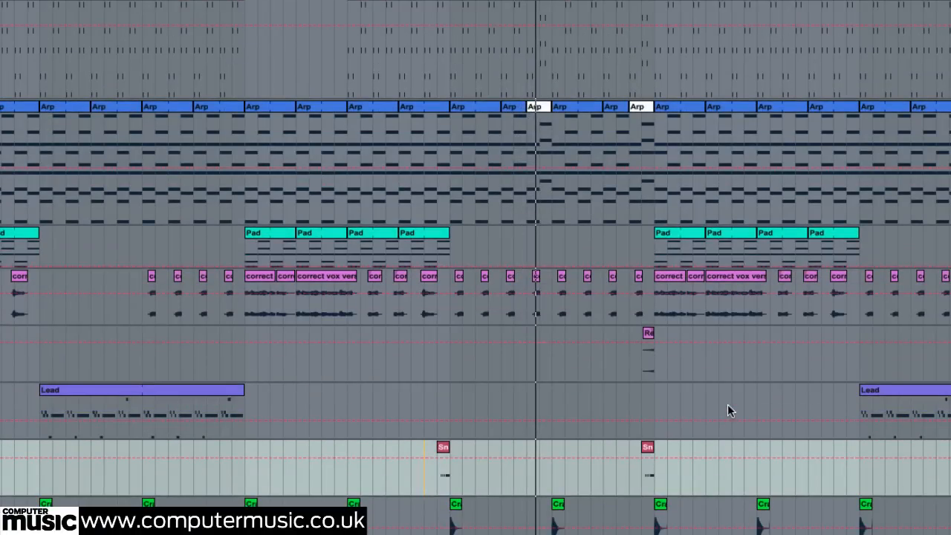
pyautogui.scroll(-10, 727, 405)
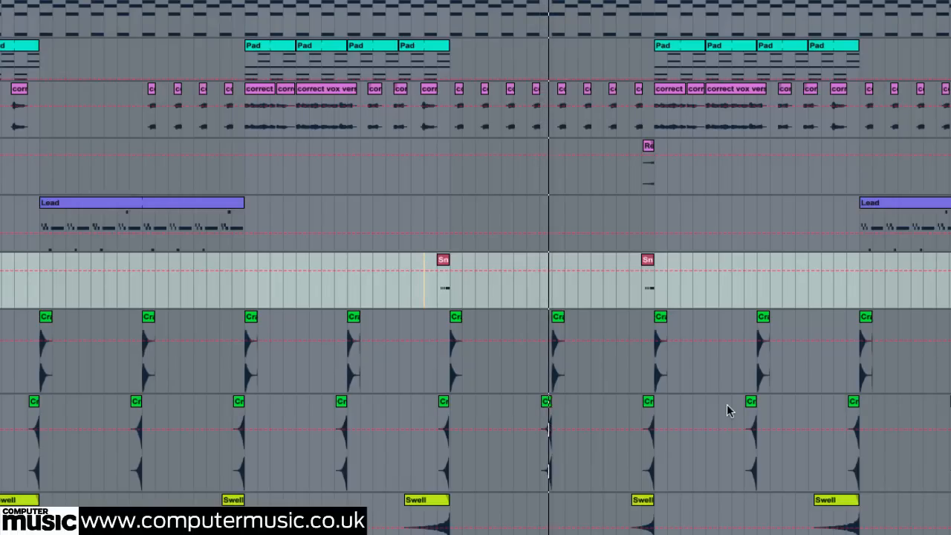
pyautogui.press('+')
pyautogui.press('+')
pyautogui.press('+')
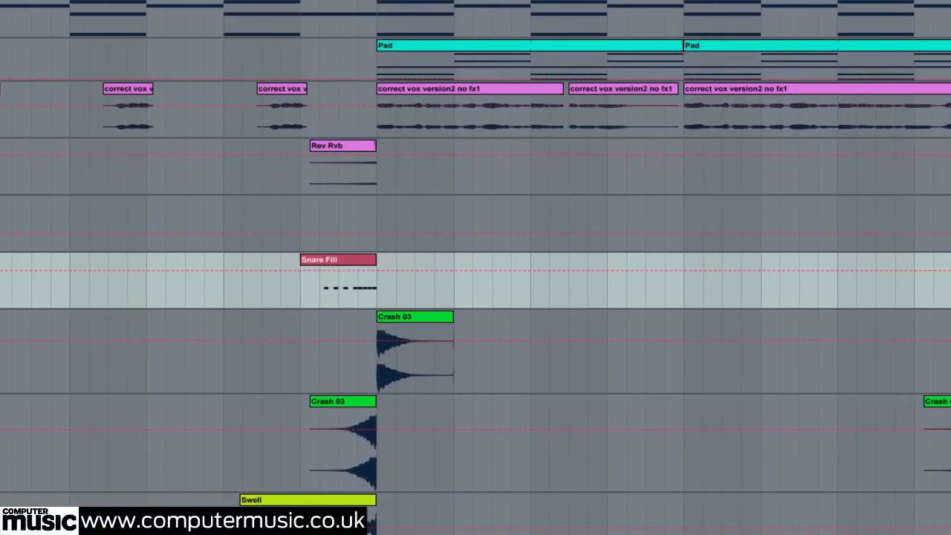
# - Increase the Rev Rvb track's height and examine its reversed clip and the other tracks leading into bar 113
pyautogui.moveTo(950, 195); pyautogui.dragTo(950, 333)
pyautogui.press('+')
pyautogui.press('+')
pyautogui.press('-')
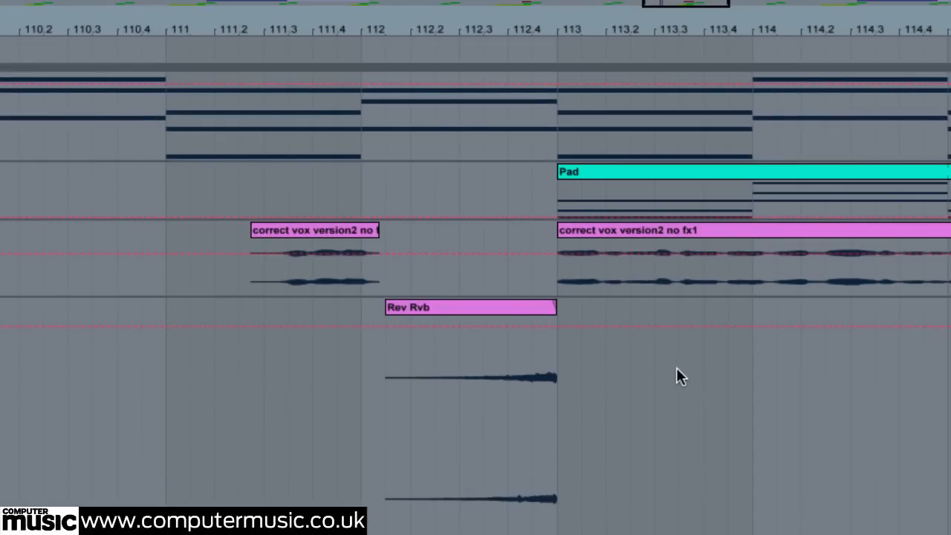
pyautogui.scroll(10, 678, 368)
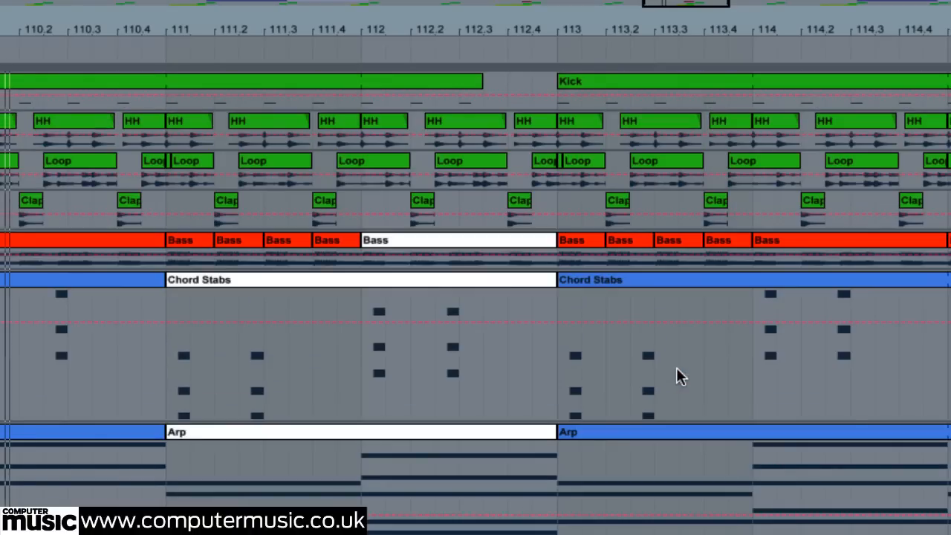
# - Try deleting the first beat of bar 113 across the tracks from Kick to Chord Stabs
pyautogui.click(561, 223)
pyautogui.moveTo(562, 388); pyautogui.dragTo(606, 47)
pyautogui.press('Delete')
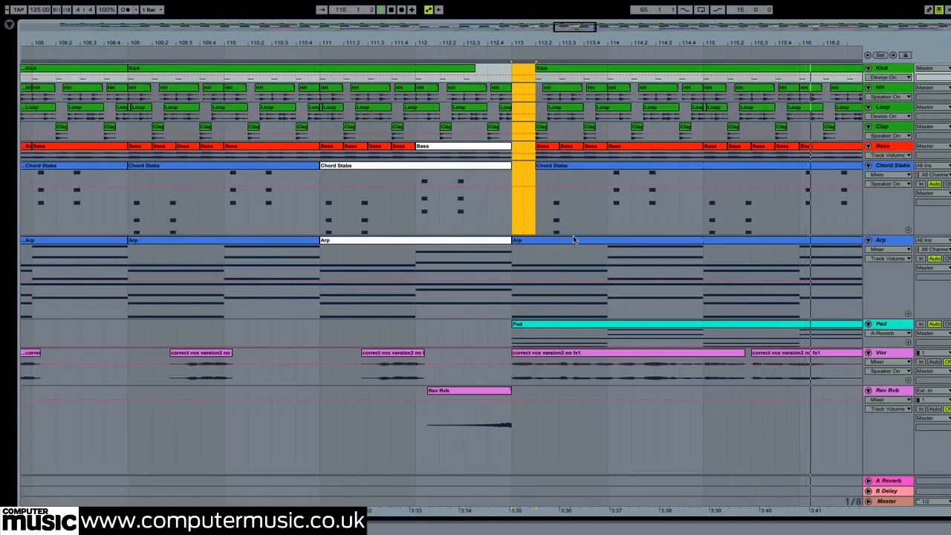
# - Play from bar 111 and examine how the reversed effects, snare fill and other tracks lead into bar 113
pyautogui.scroll(-6, 542, 237)
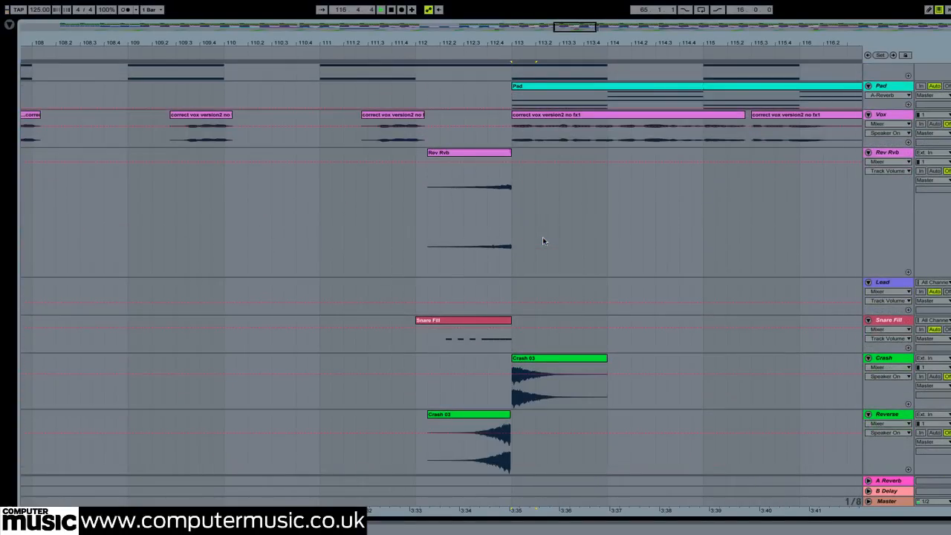
pyautogui.click(470, 162)
pyautogui.click(325, 224)
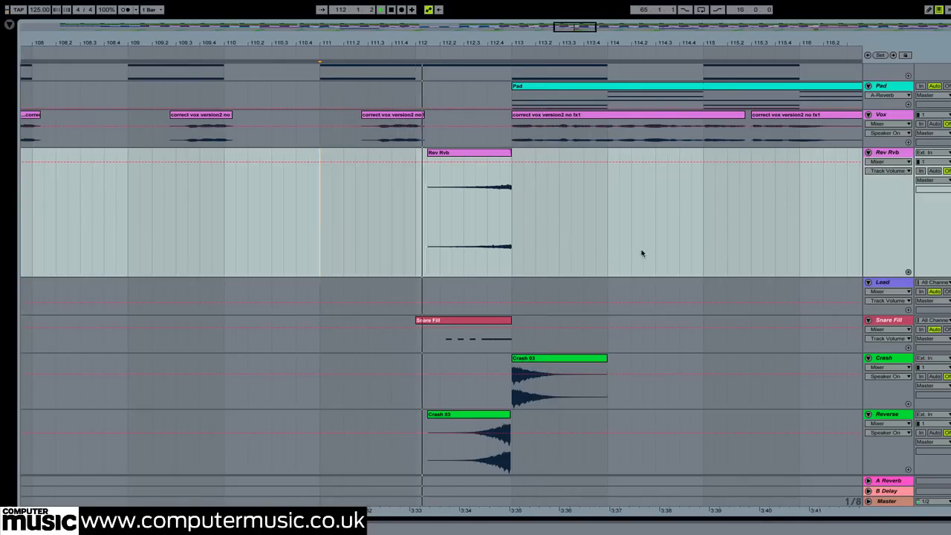
pyautogui.scroll(5, 642, 253)
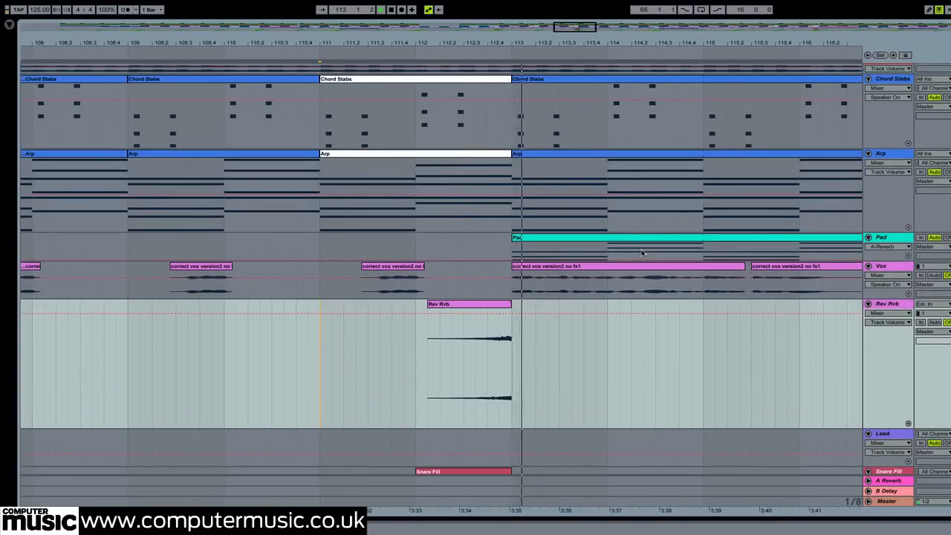
pyautogui.scroll(3, 642, 253)
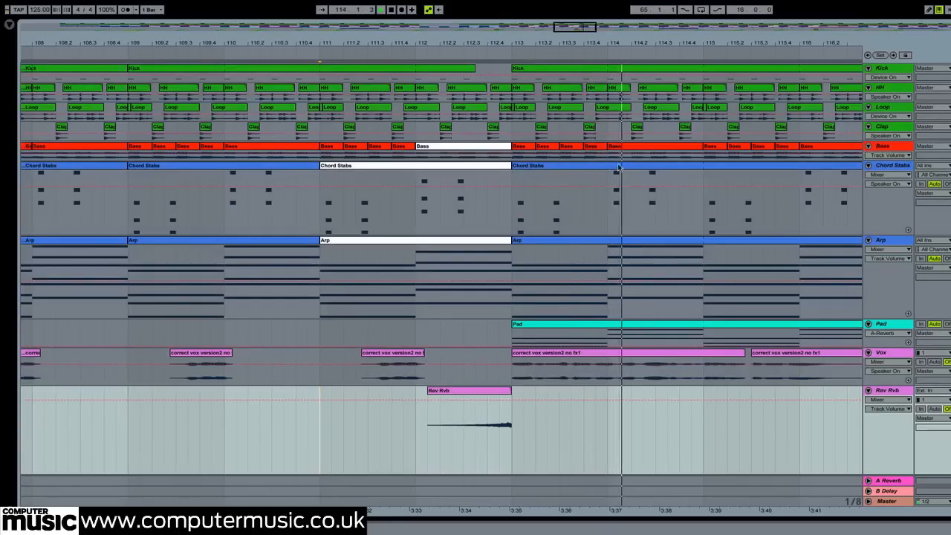
# - Show the whole arrangement's length and reduce the Rev Rvb track's height
pyautogui.moveTo(543, 45); pyautogui.dragTo(504, 46)
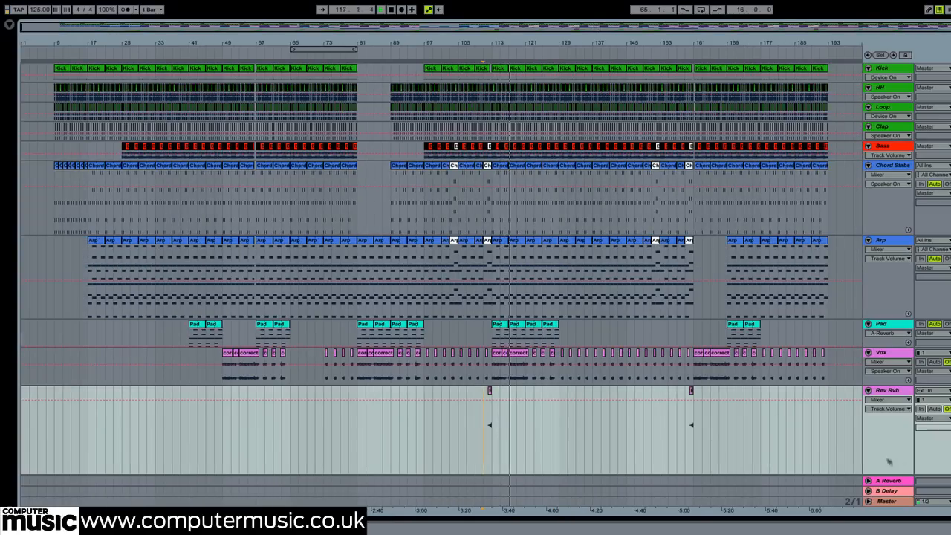
pyautogui.scroll(-3, 894, 465)
pyautogui.moveTo(876, 418); pyautogui.dragTo(871, 337)
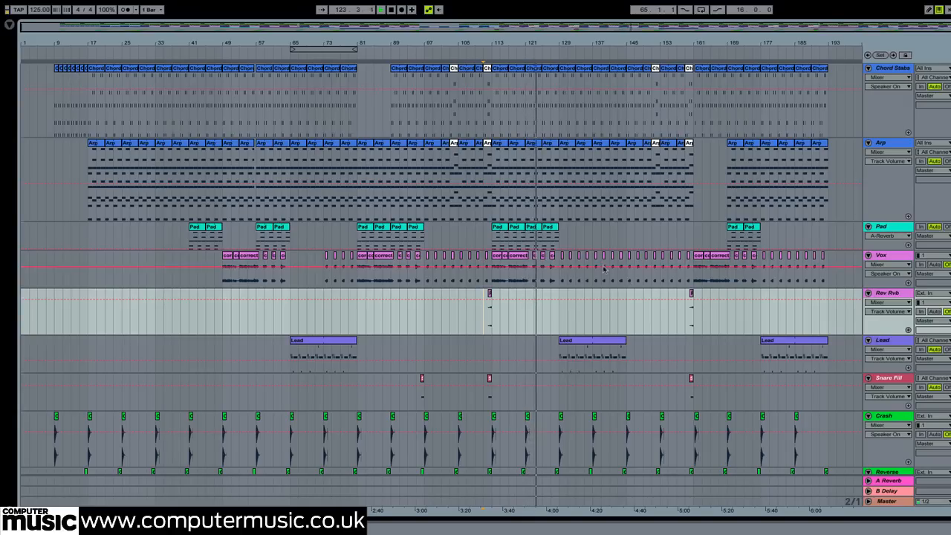
# - Deactivate the Crash, Reverse and Swell clips around bar 129, within the range from bar 125 to bar 131
pyautogui.moveTo(578, 42); pyautogui.dragTo(578, 99)
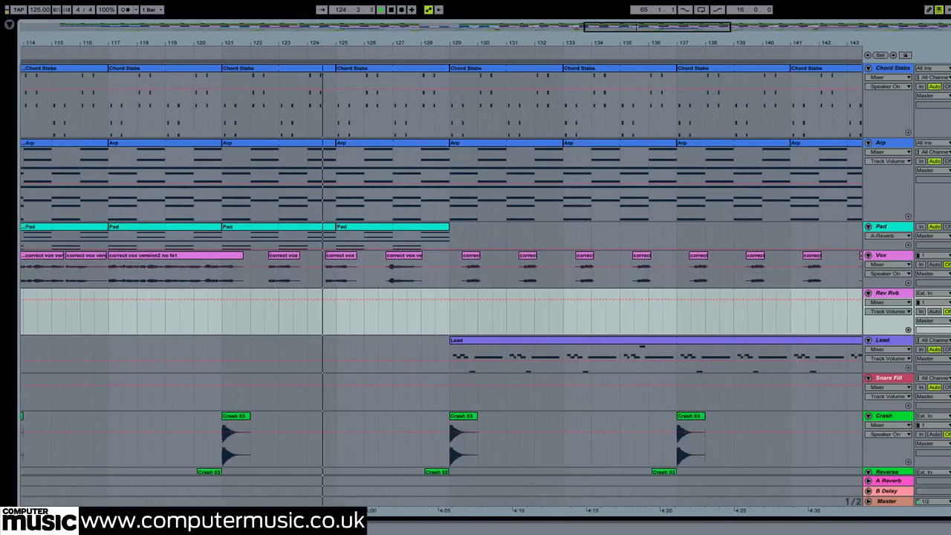
pyautogui.scroll(-3, 501, 386)
pyautogui.moveTo(340, 321); pyautogui.dragTo(512, 435)
pyautogui.press('0')
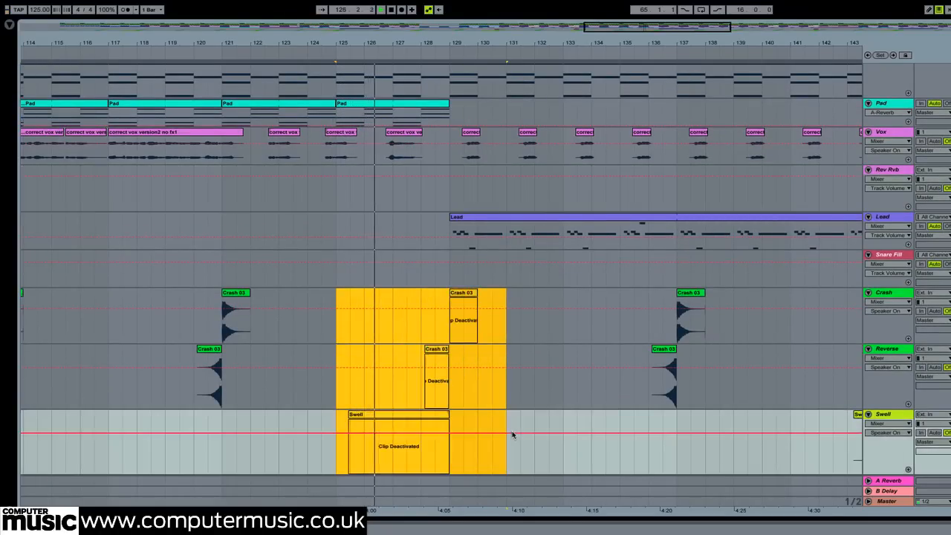
pyautogui.click(560, 414)
pyautogui.scroll(5, 560, 345)
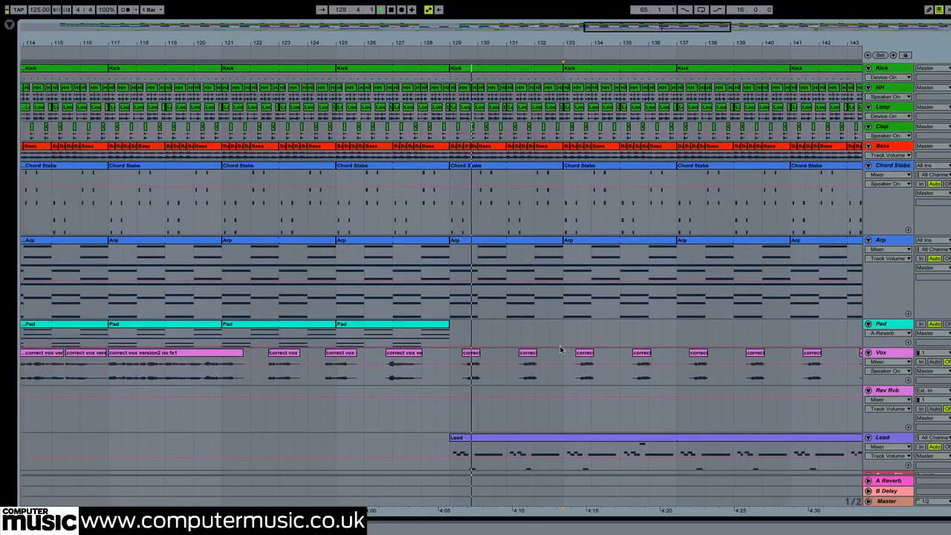
pyautogui.scroll(-5, 559, 346)
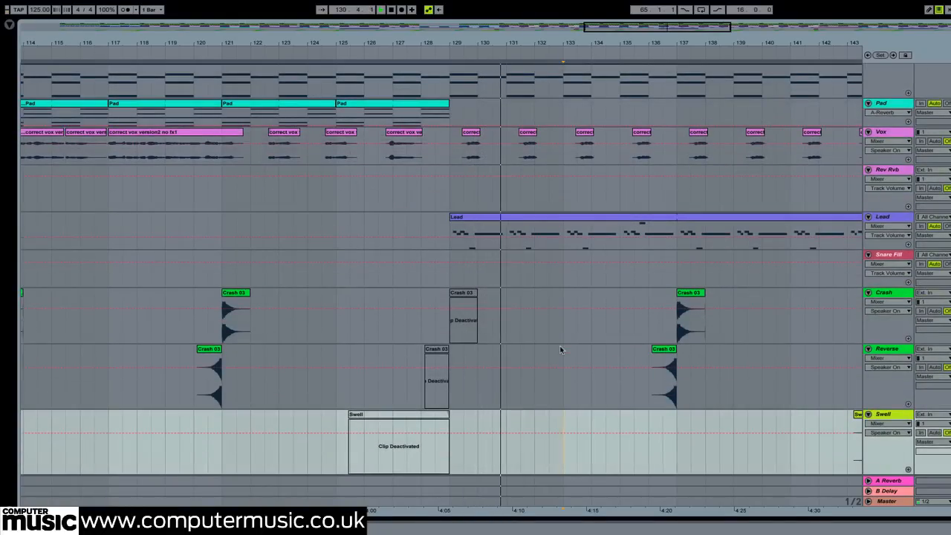
pyautogui.hscroll(5, 561, 349)
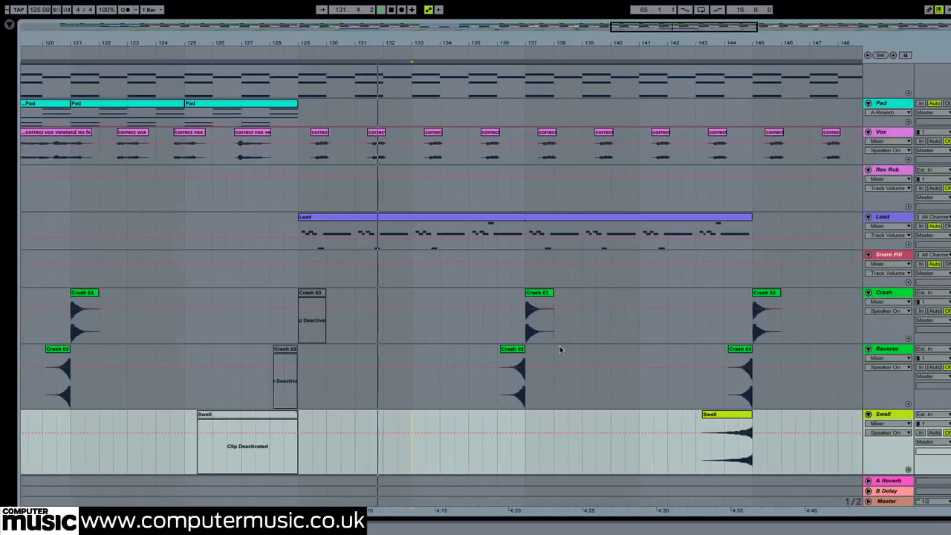